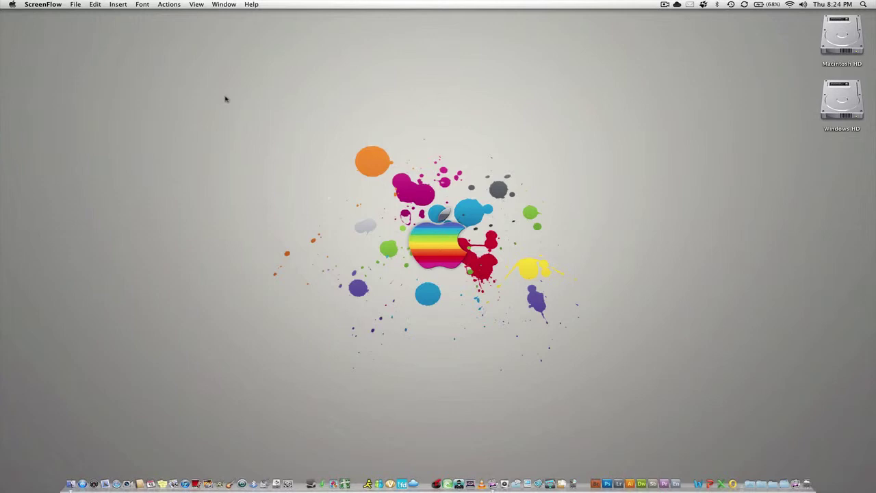
pyautogui.moveTo(227, 102); pyautogui.dragTo(680, 393)
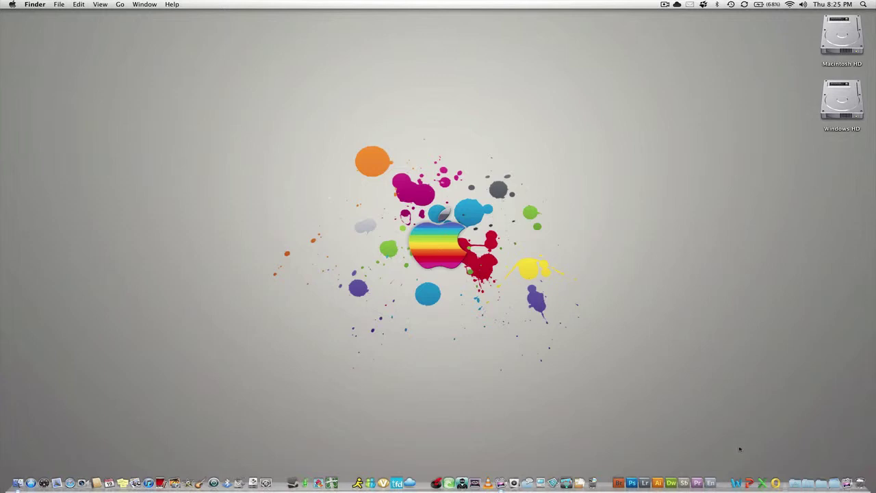
pyautogui.moveTo(785, 483); pyautogui.dragTo(785, 486)
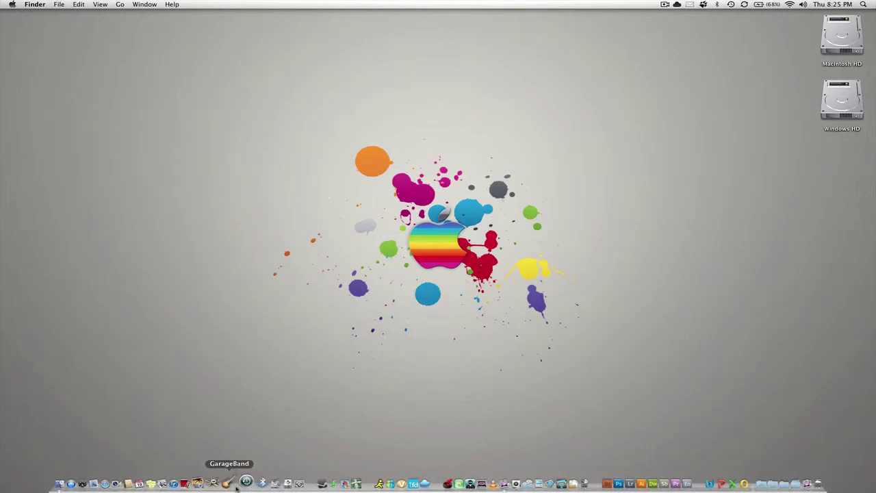
# - Launch SuperDocker from the Applications stack and view that stack's current background over the SuperDocker window
pyautogui.click(748, 475)
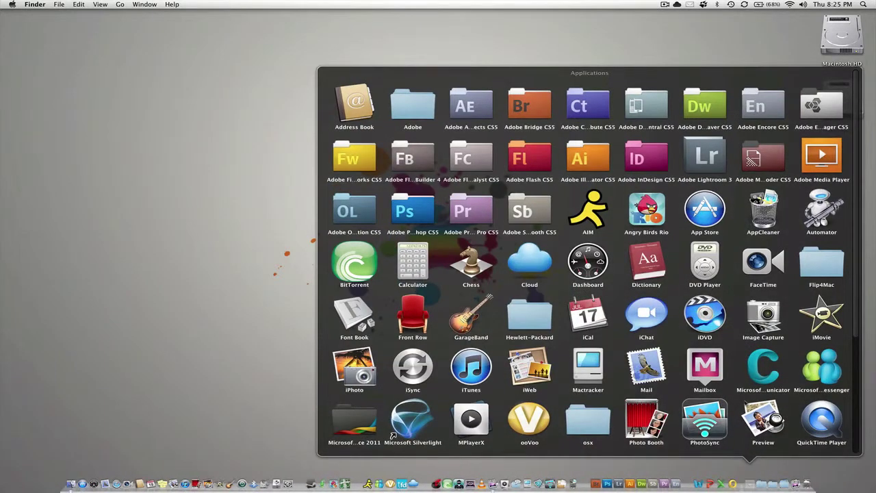
pyautogui.scroll(-5, 774, 348)
pyautogui.click(763, 315)
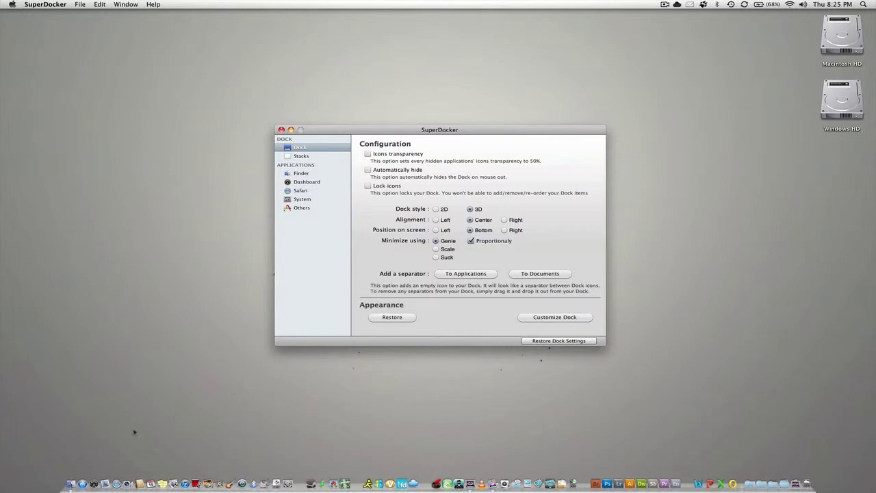
pyautogui.click(746, 479)
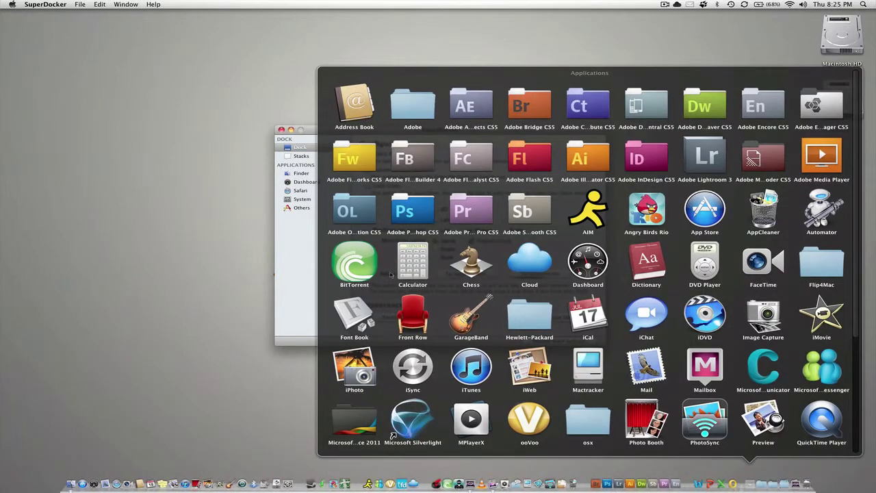
pyautogui.click(300, 299)
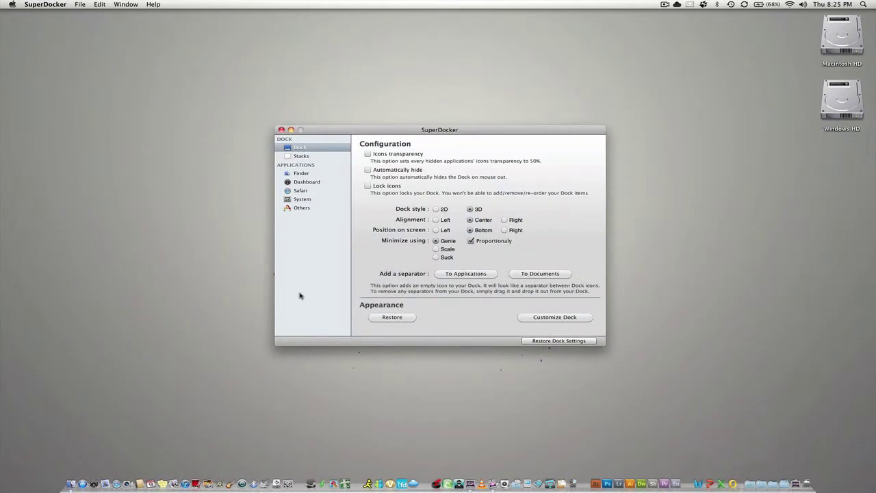
# - Try the 2D dock style and the Left and Right alignments, restoring 3D and Center
pyautogui.click(440, 211)
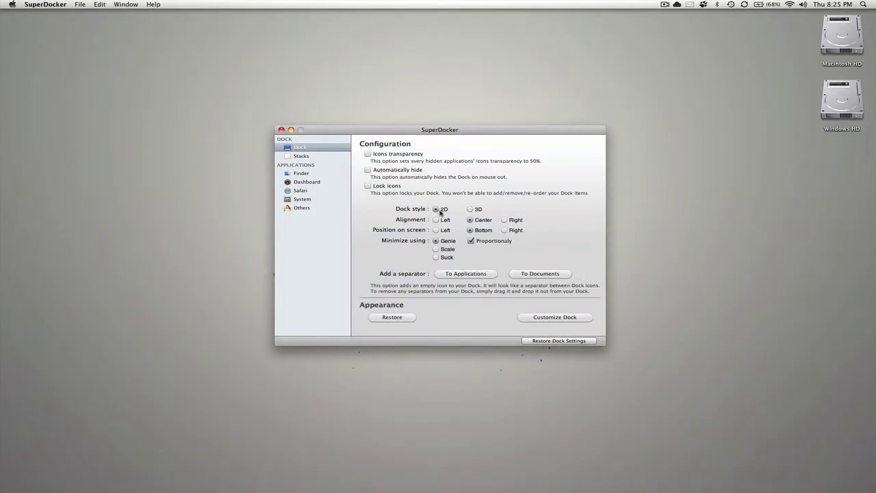
pyautogui.click(470, 209)
pyautogui.click(440, 220)
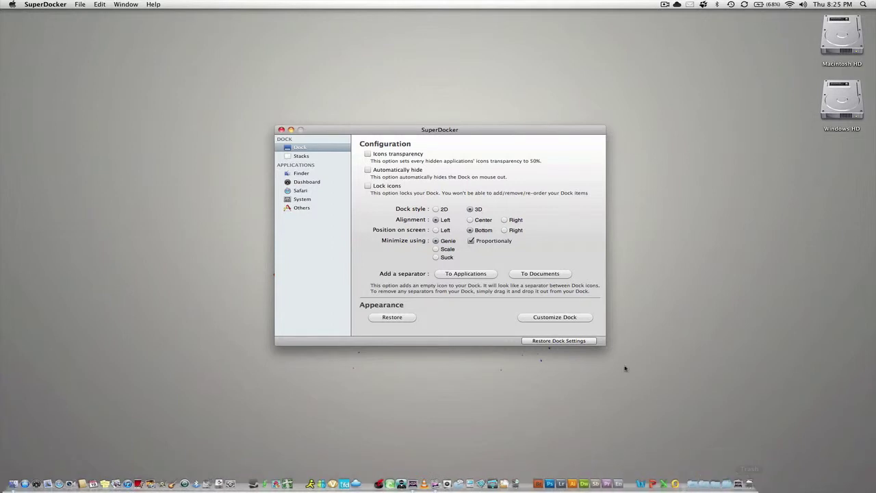
pyautogui.click(504, 220)
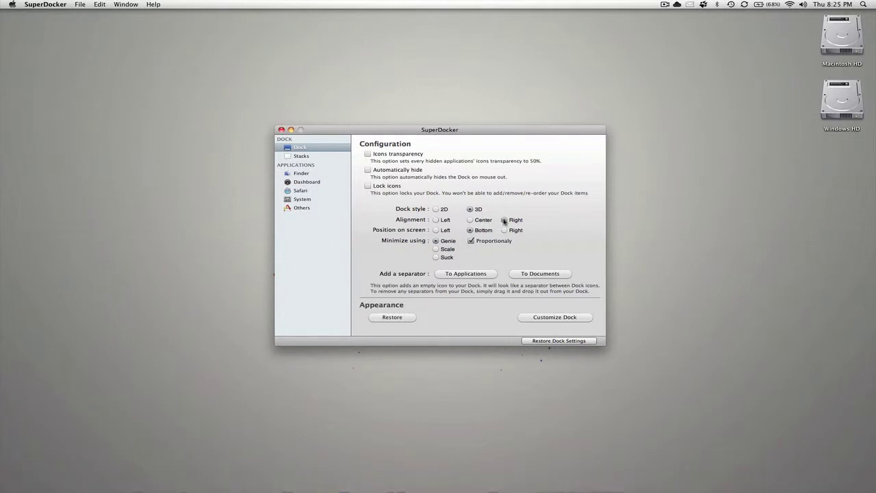
pyautogui.click(469, 219)
# - Try the Dock's position on screen at Left and Right, returning it to Bottom
pyautogui.click(436, 230)
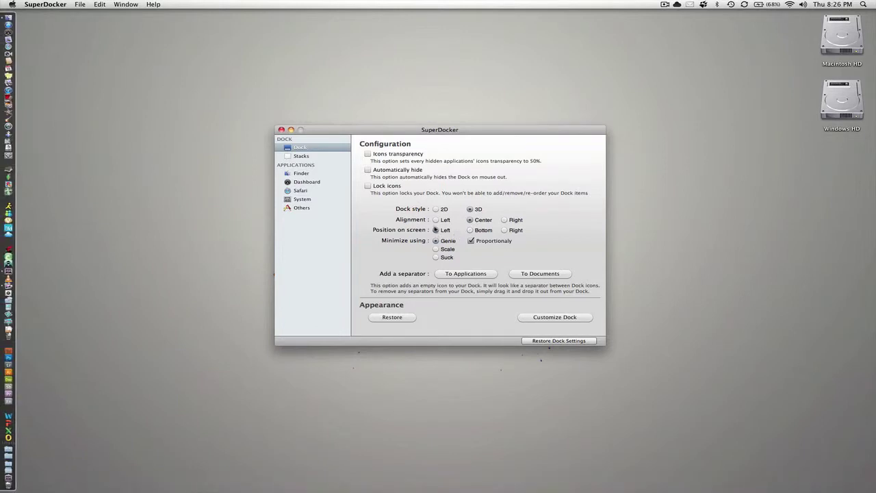
pyautogui.click(9, 4)
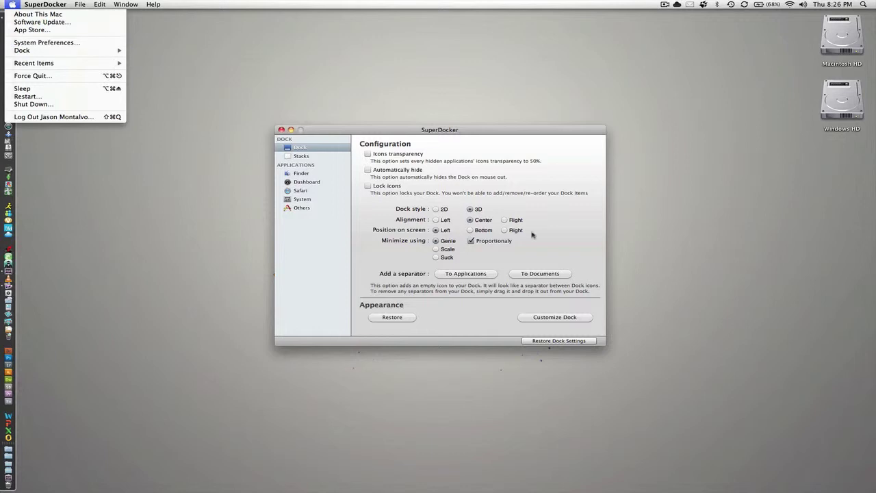
pyautogui.click(507, 231)
pyautogui.click(506, 231)
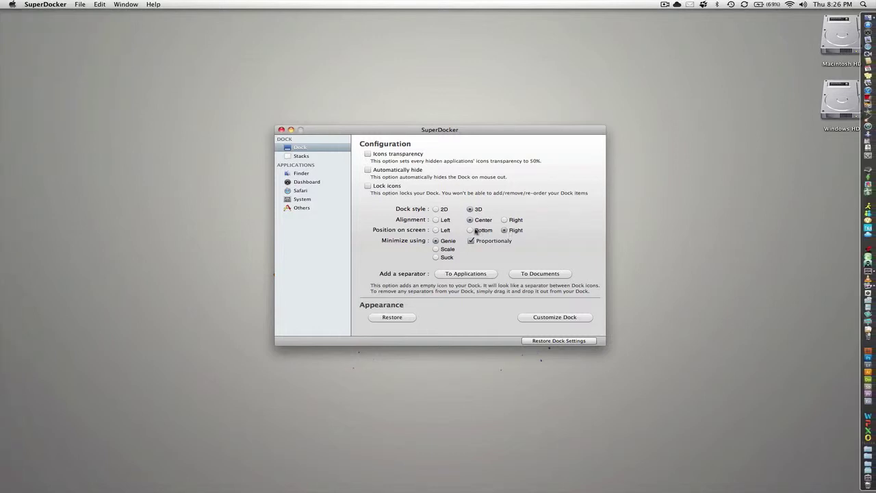
pyautogui.click(475, 231)
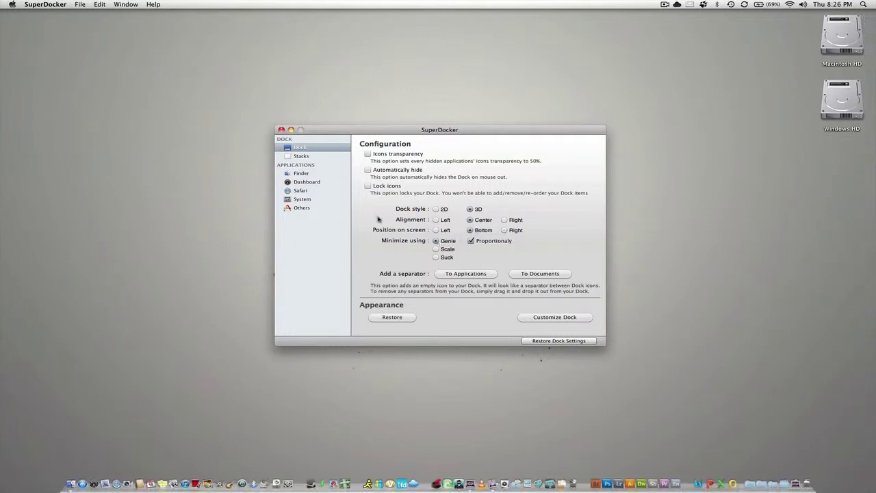
# - Try the Genie, Scale and Suck effects by minimizing and restoring the SuperDocker window, and set the effect back to Genie
pyautogui.click(291, 130)
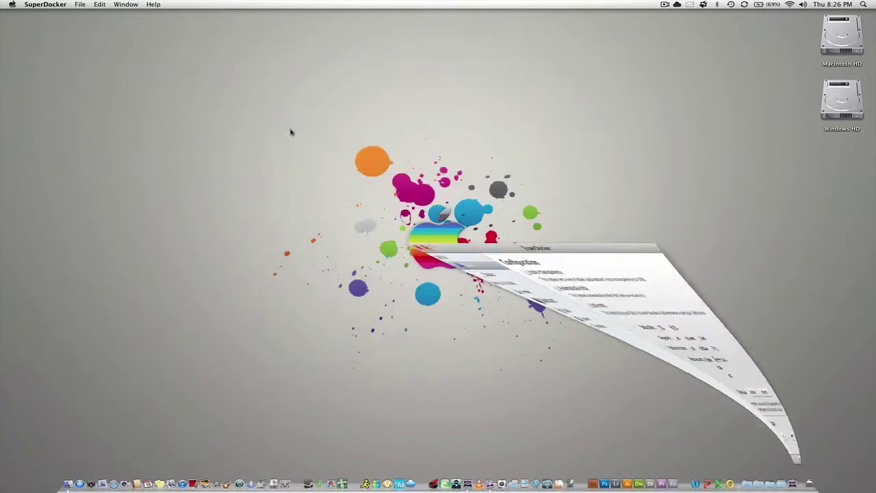
pyautogui.click(798, 479)
pyautogui.click(441, 251)
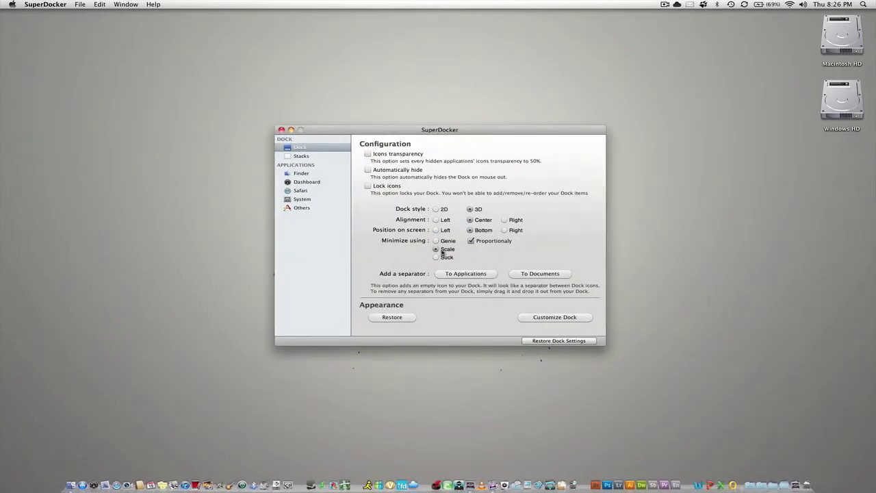
pyautogui.click(291, 130)
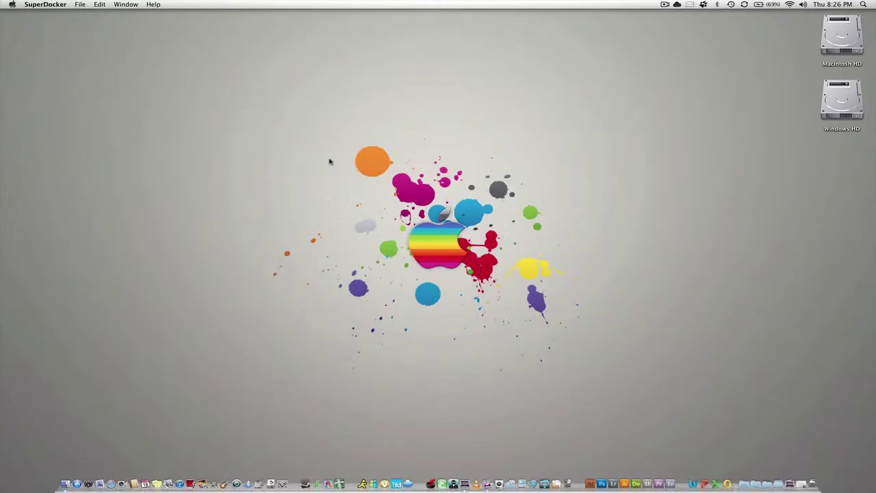
pyautogui.click(798, 479)
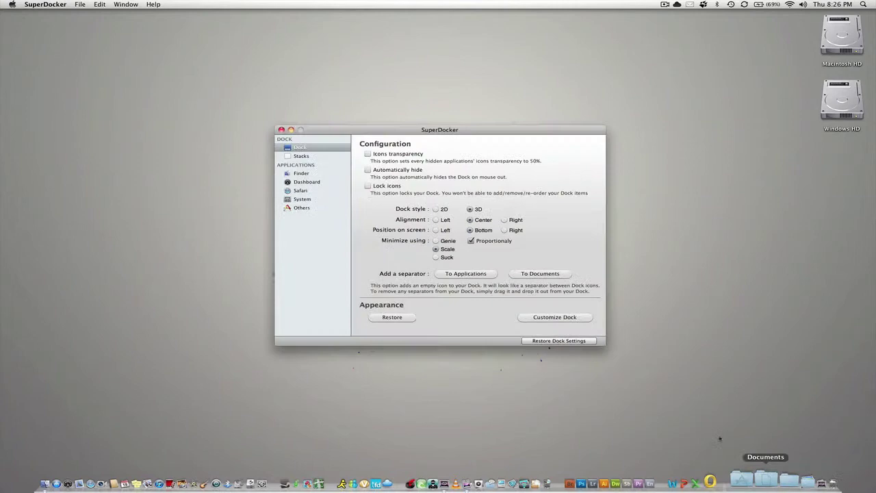
pyautogui.click(436, 257)
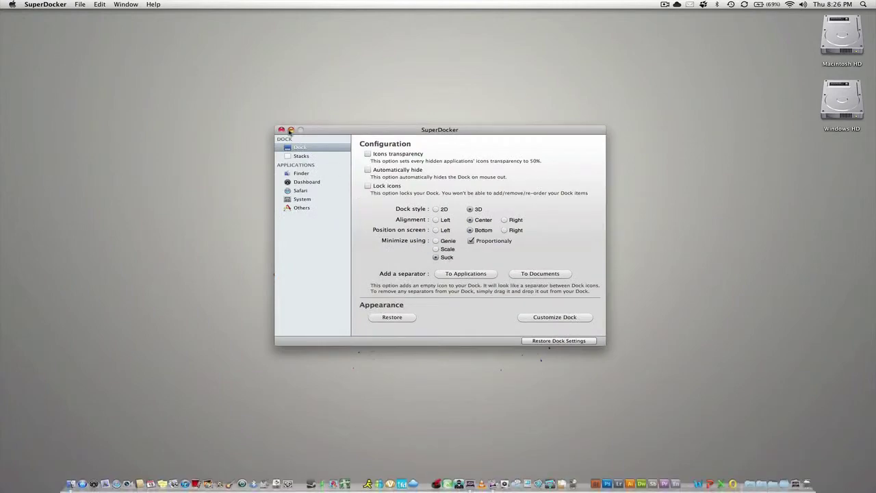
pyautogui.click(291, 130)
pyautogui.click(798, 480)
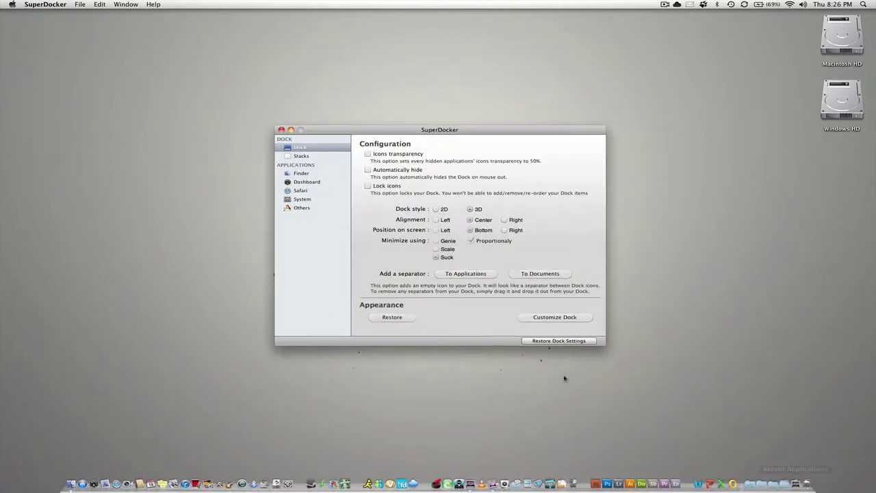
pyautogui.click(452, 243)
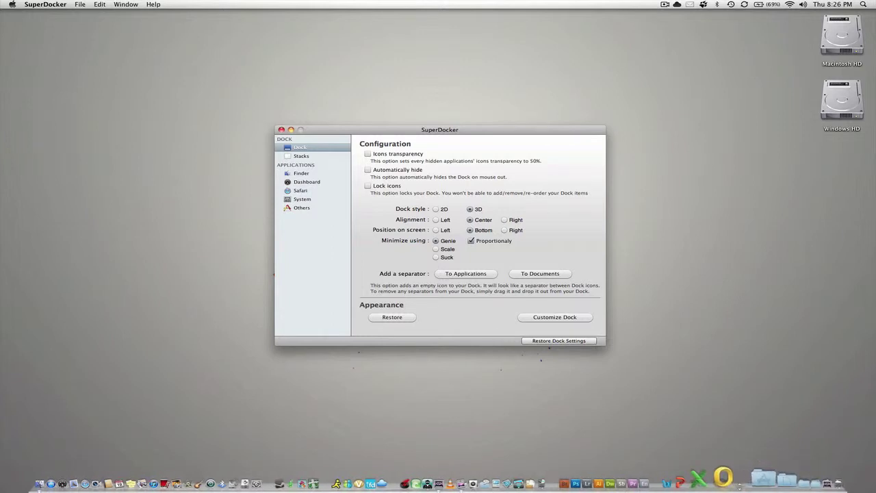
# - Try one Dock separator between the Dw and Sb application icons and another among the document folders, removing both
pyautogui.click(481, 275)
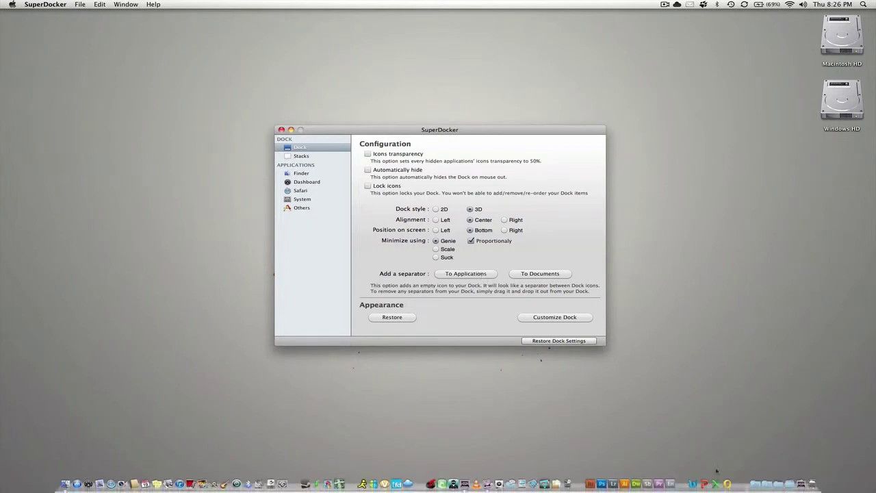
pyautogui.moveTo(739, 486); pyautogui.dragTo(563, 432)
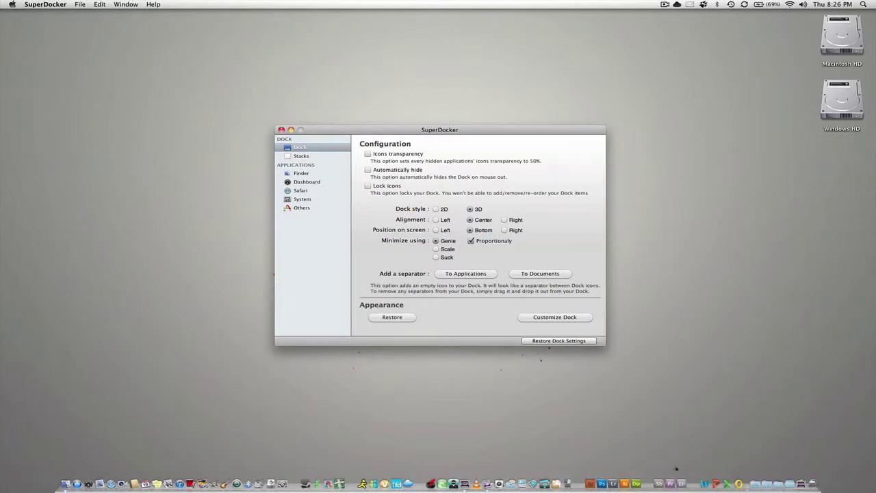
pyautogui.moveTo(649, 486); pyautogui.dragTo(662, 388)
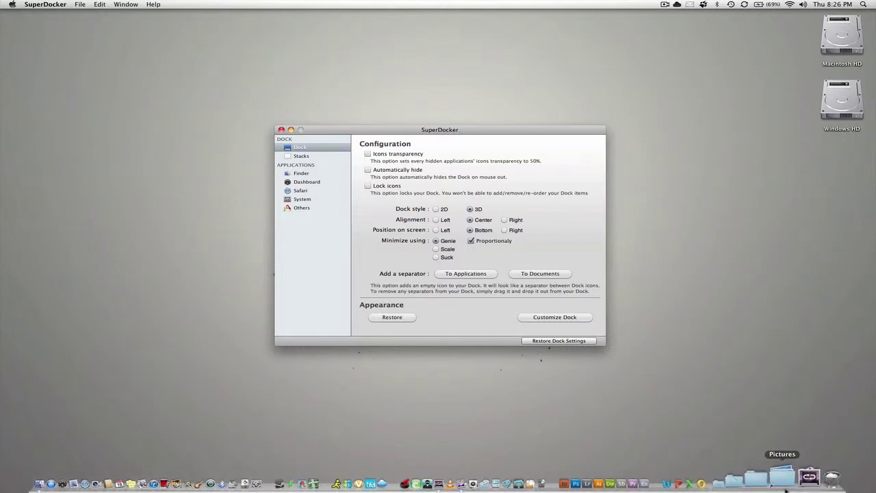
pyautogui.click(530, 274)
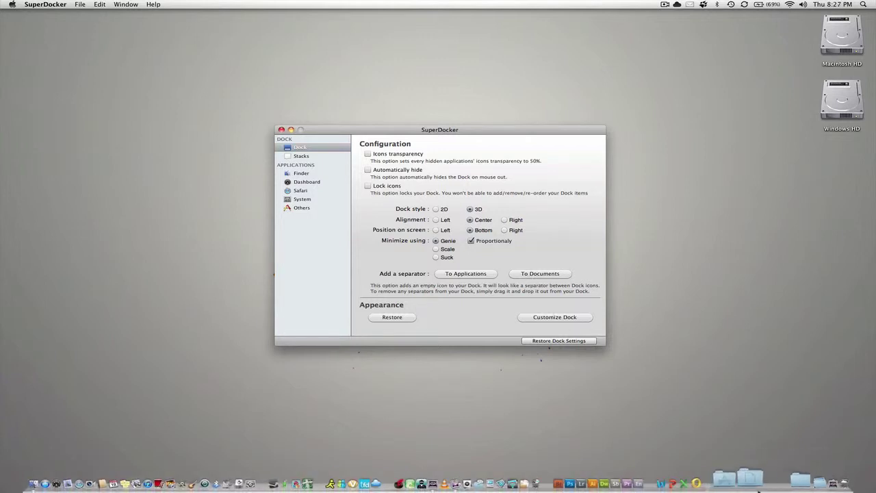
pyautogui.moveTo(803, 483); pyautogui.dragTo(796, 400)
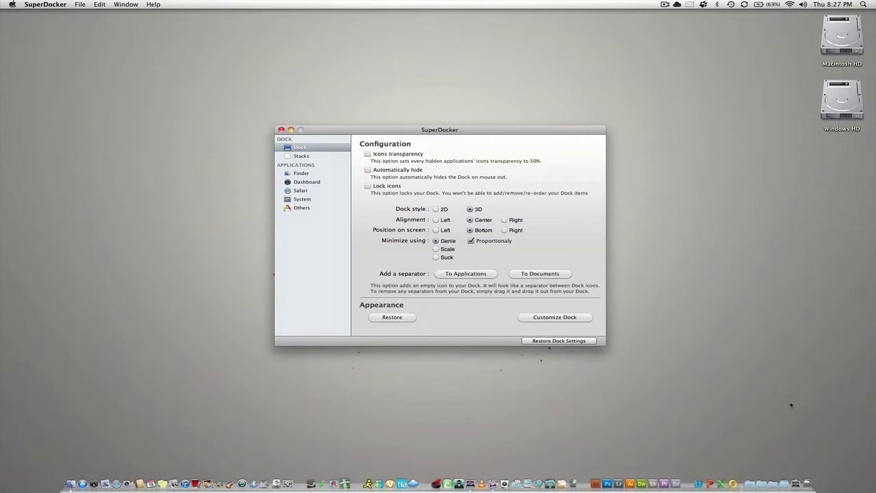
# - Apply the White customized background to the stacks, authorizing with the account password, and check it on the Applications stack
pyautogui.click(305, 156)
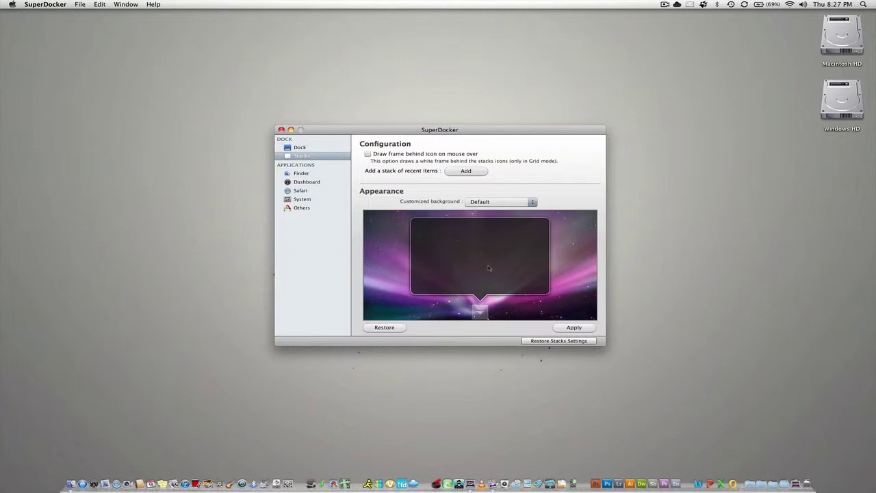
pyautogui.click(482, 201)
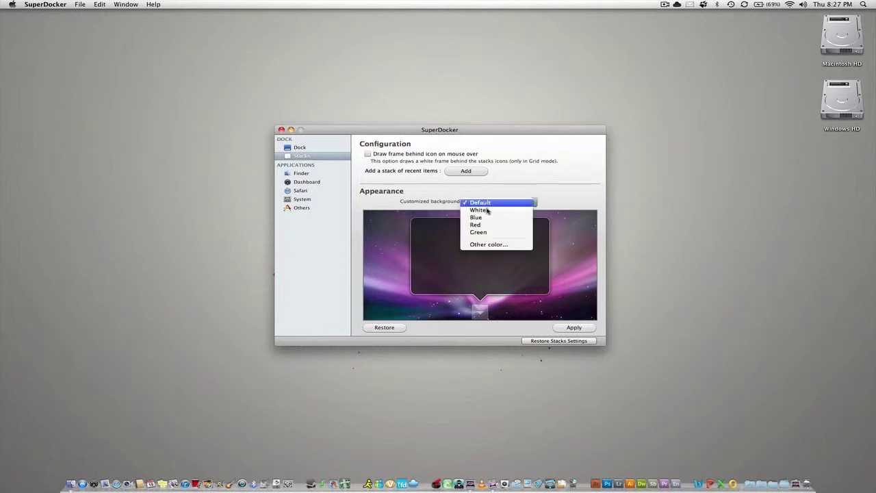
pyautogui.click(489, 212)
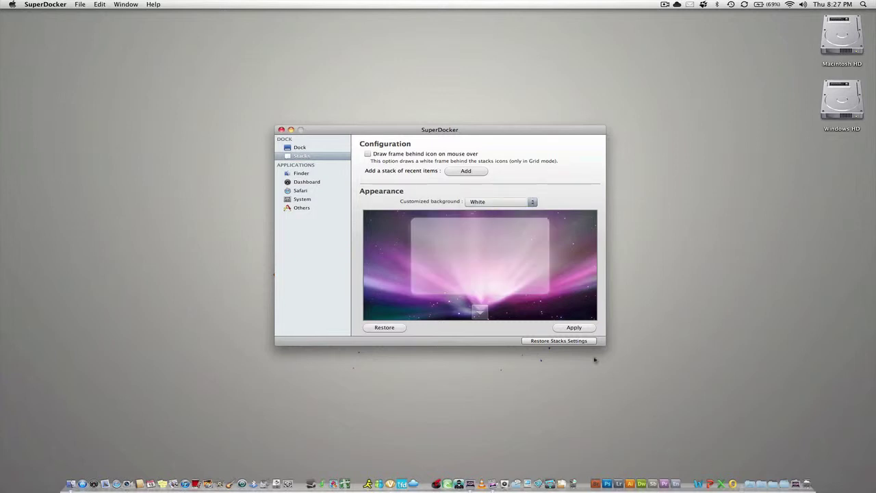
pyautogui.click(576, 324)
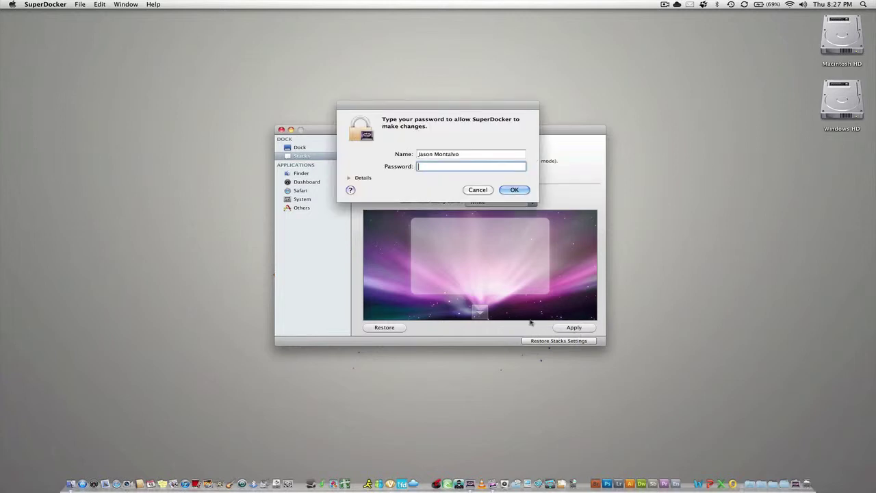
pyautogui.write('••••••••••')
pyautogui.press('Return')
pyautogui.click(507, 162)
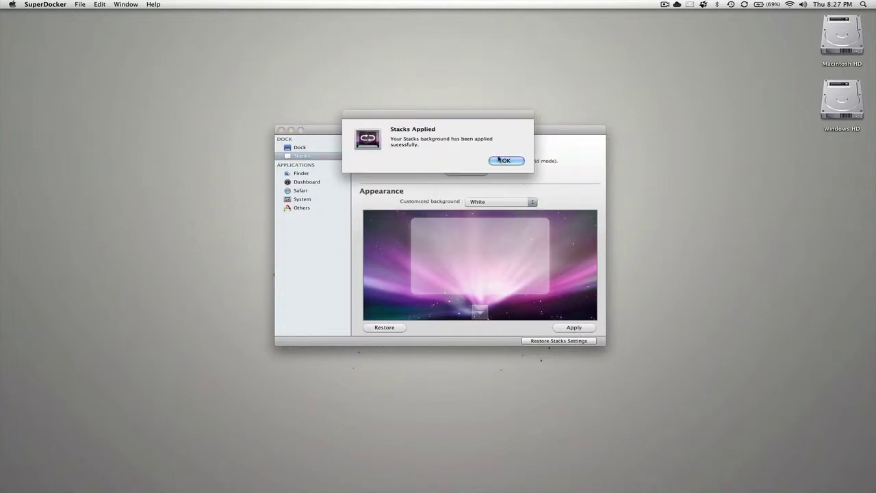
pyautogui.click(751, 483)
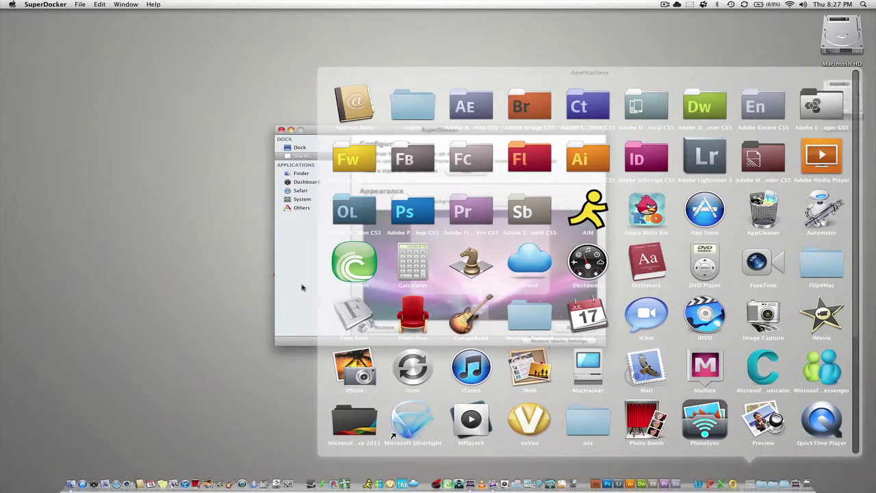
pyautogui.click(296, 308)
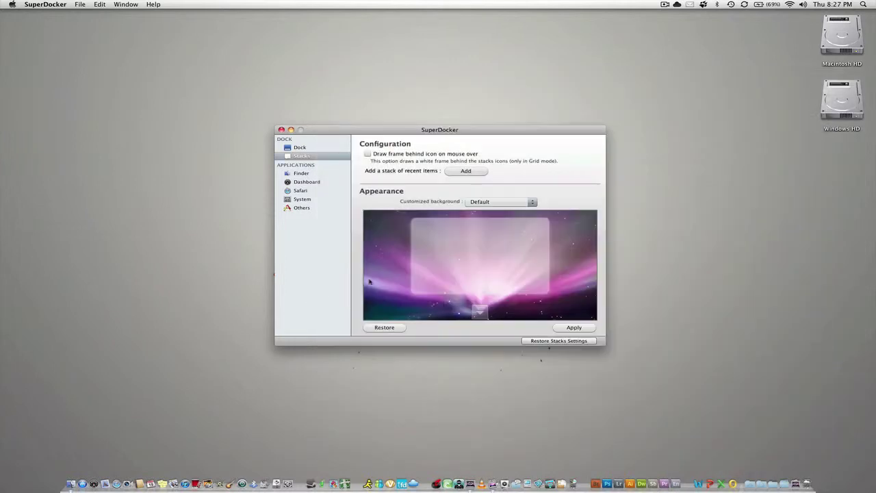
# - Apply the Default customized background to the stacks, authorizing the change with the account password
pyautogui.click(467, 204)
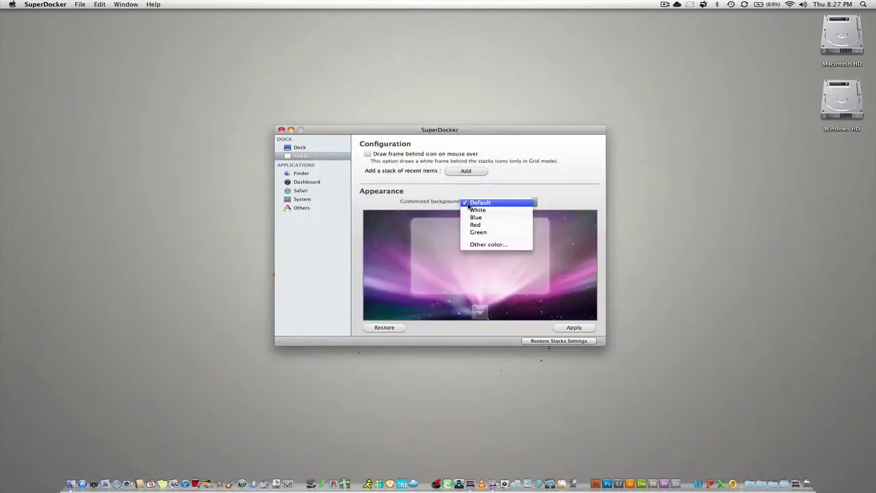
pyautogui.click(483, 206)
pyautogui.click(483, 203)
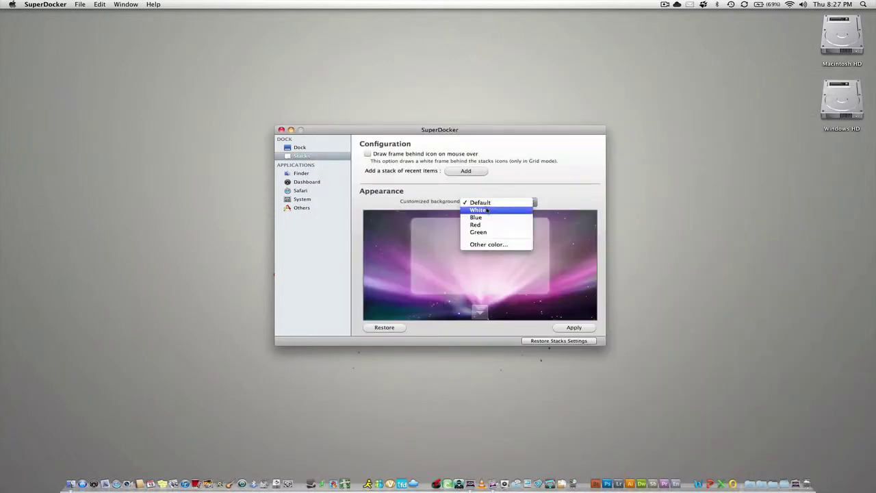
pyautogui.click(488, 210)
pyautogui.click(489, 208)
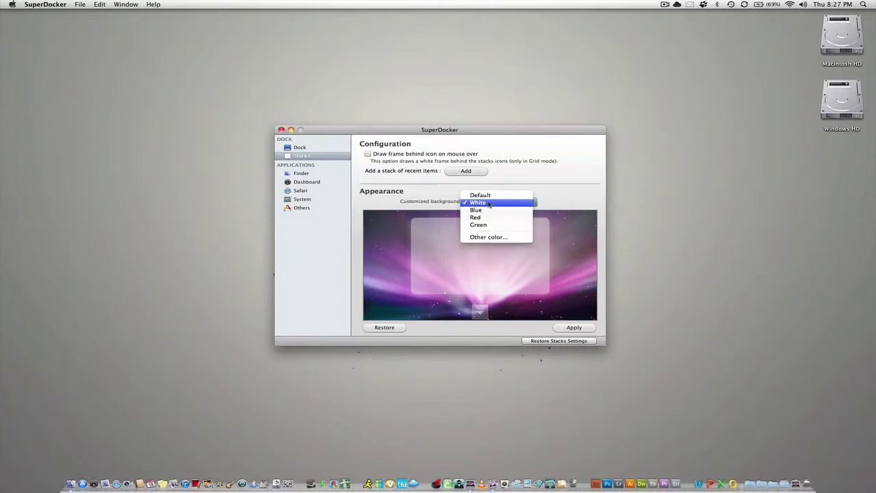
pyautogui.click(489, 204)
pyautogui.click(585, 329)
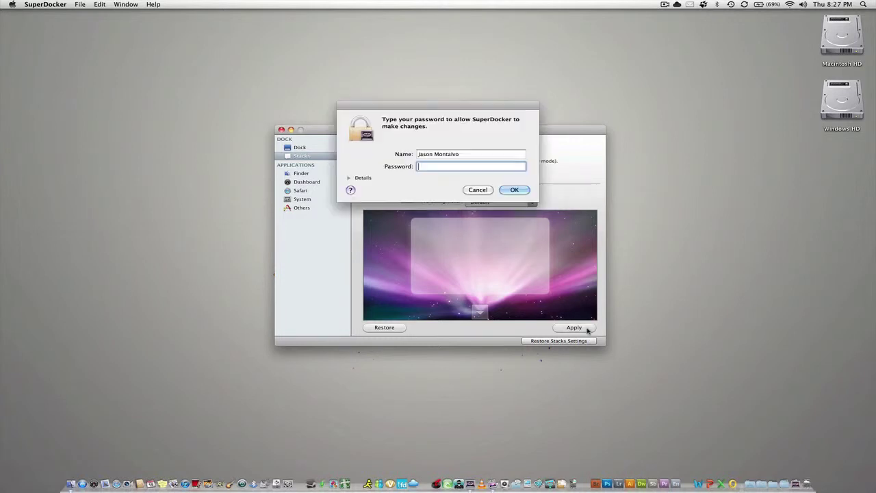
pyautogui.write('••••••••')
pyautogui.press('Return')
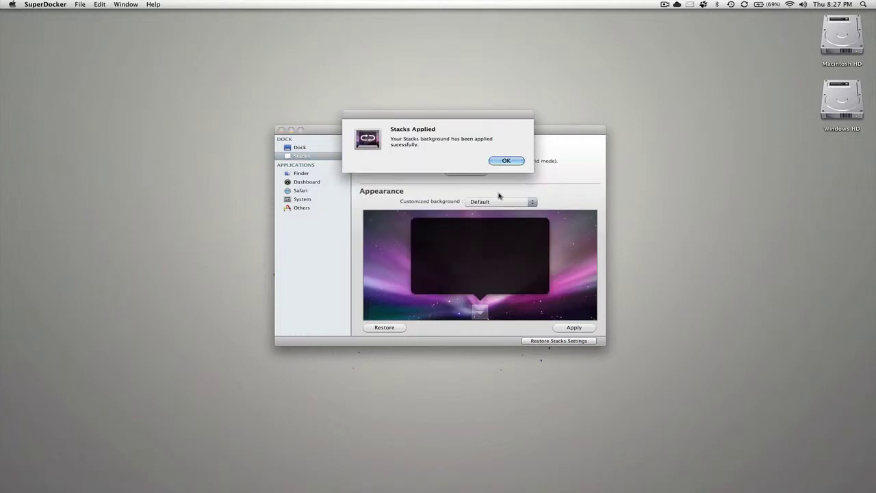
pyautogui.click(507, 161)
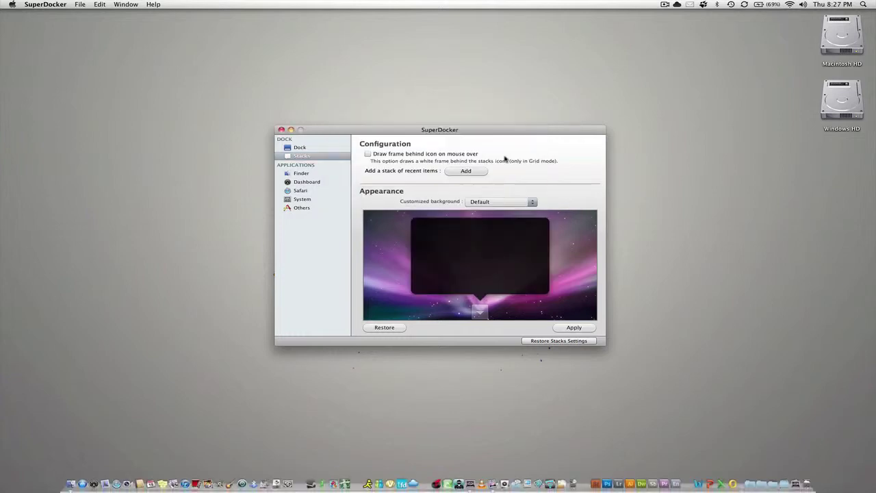
# - Check the Default background on the Applications stack and close the stack
pyautogui.click(752, 483)
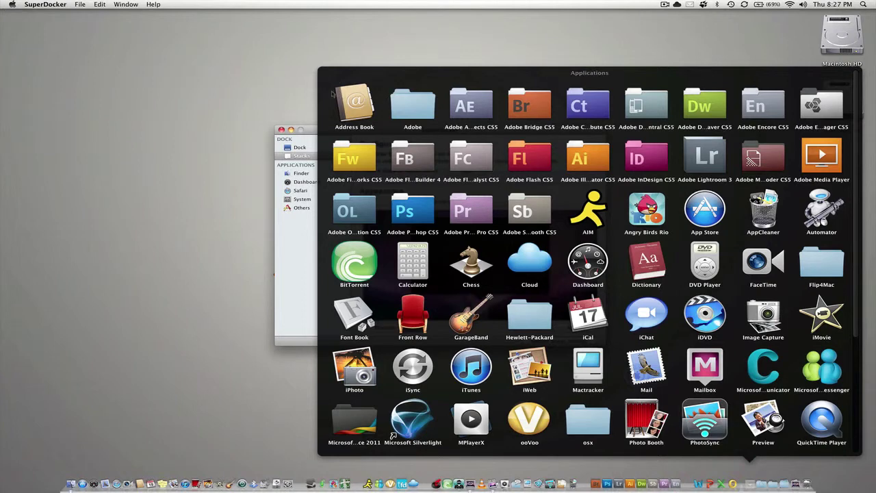
pyautogui.scroll(-5, 381, 192)
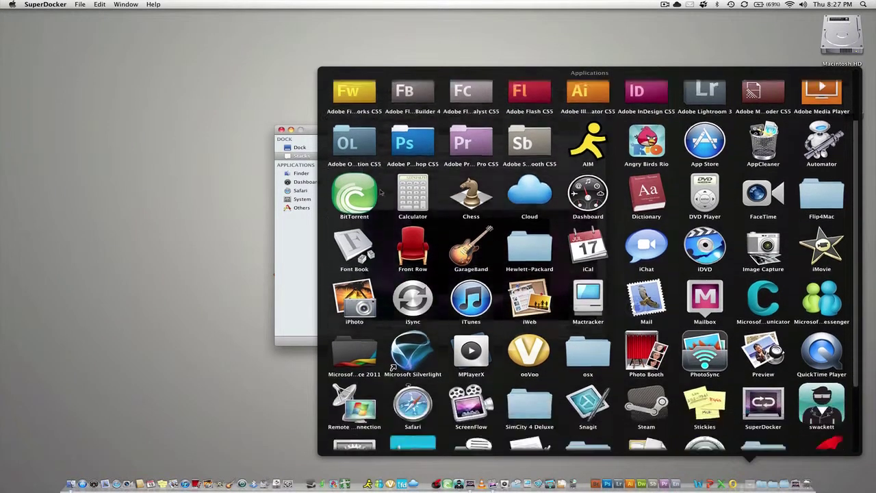
pyautogui.click(312, 237)
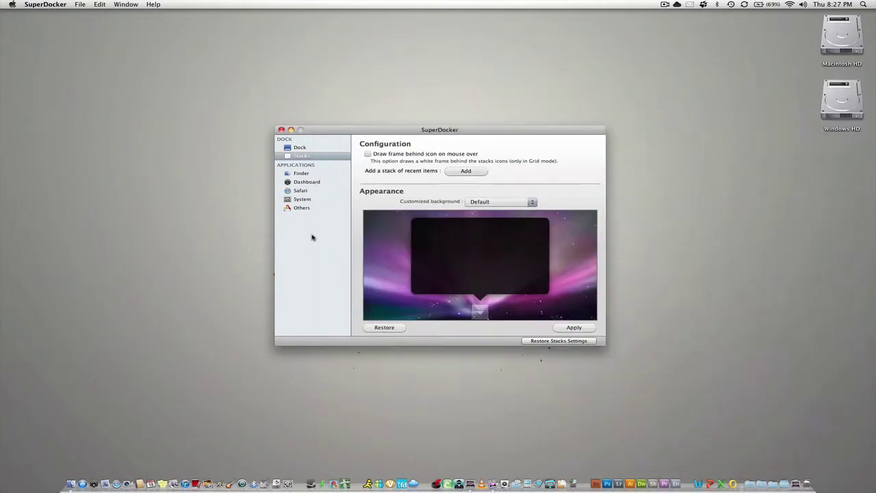
# - Restore the stacks settings and reapply the Default customized background, authorizing with the account password
pyautogui.click(548, 344)
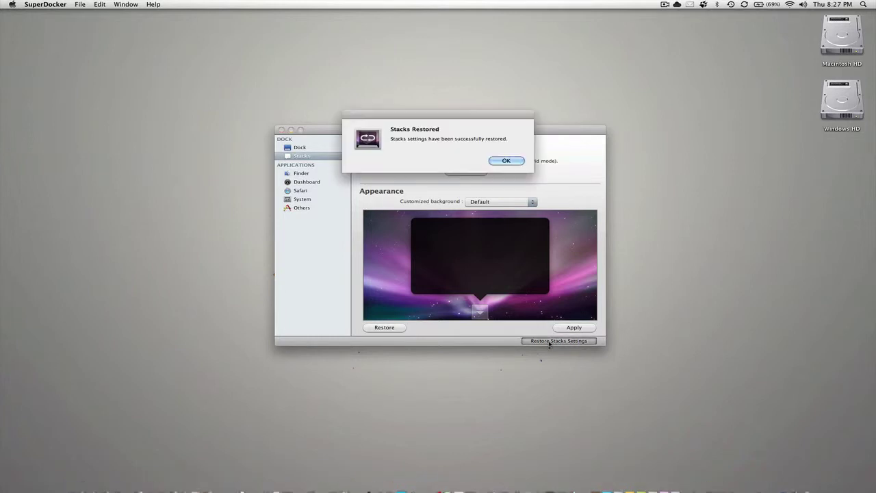
pyautogui.click(513, 159)
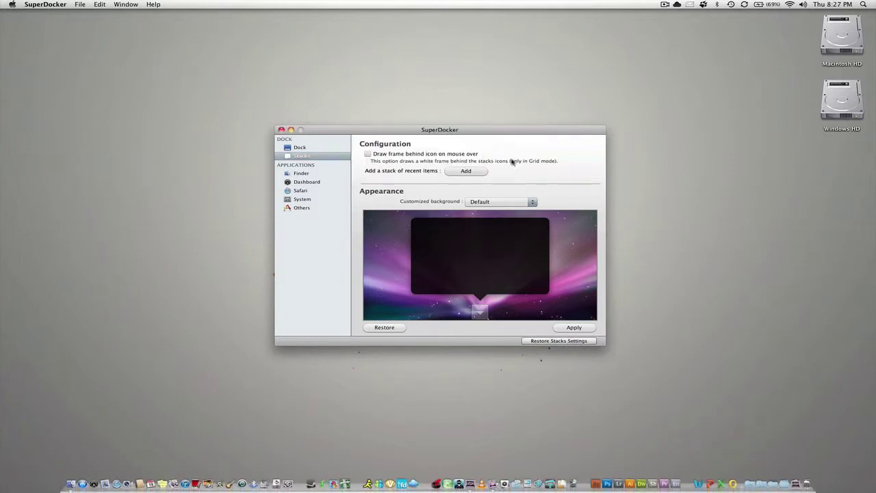
pyautogui.click(575, 327)
pyautogui.write('•')
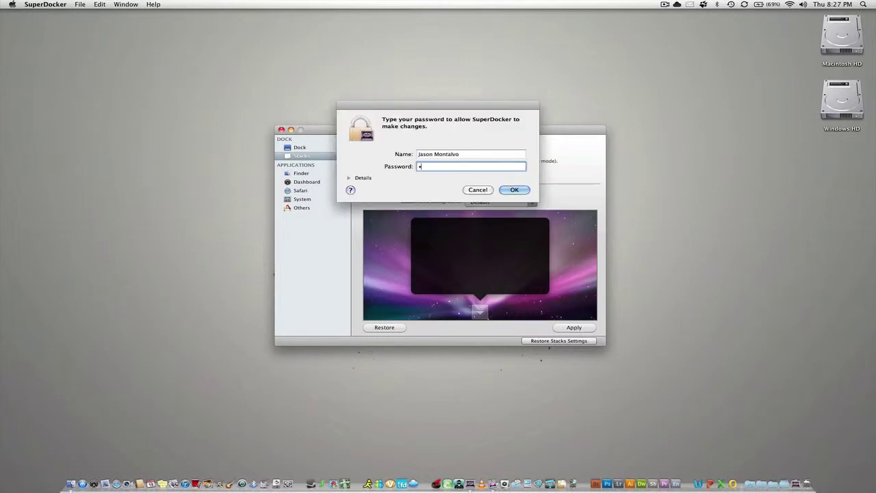
pyautogui.write('••••')
pyautogui.press('BackSpace')
pyautogui.press('BackSpace')
pyautogui.press('BackSpace')
pyautogui.press('BackSpace')
pyautogui.press('BackSpace')
pyautogui.write('••••••••••')
pyautogui.press('Return')
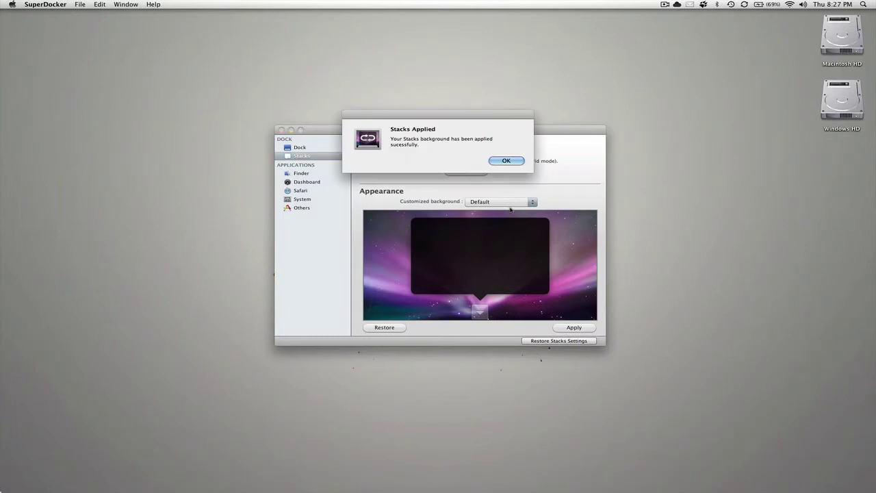
pyautogui.click(507, 162)
# - Examine the reapplied background behind the Applications stack's icons and close the stack
pyautogui.click(753, 477)
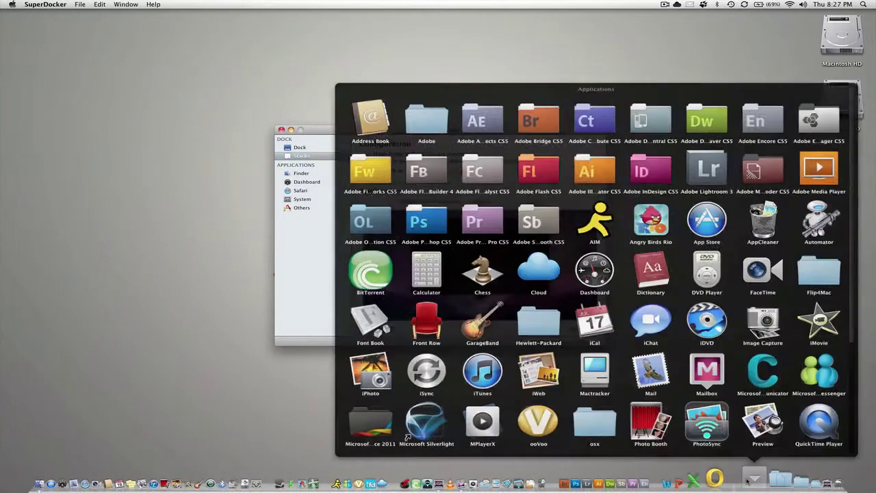
pyautogui.scroll(-5, 702, 349)
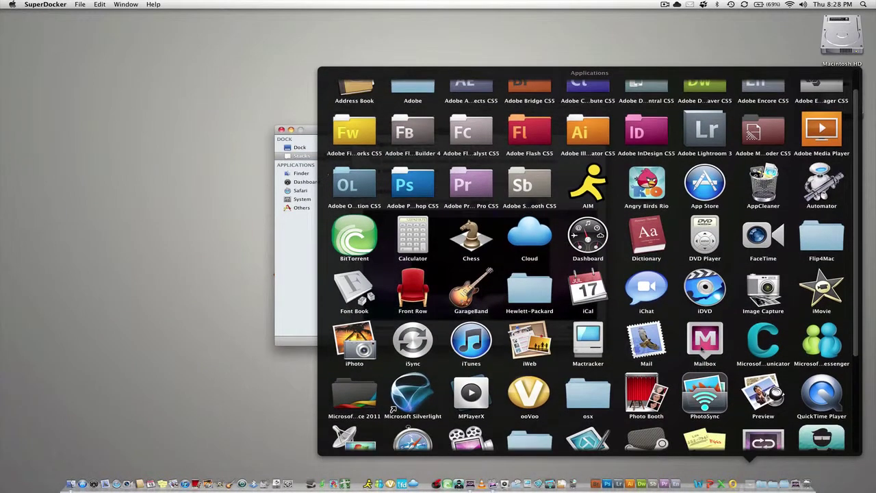
pyautogui.scroll(5, 699, 335)
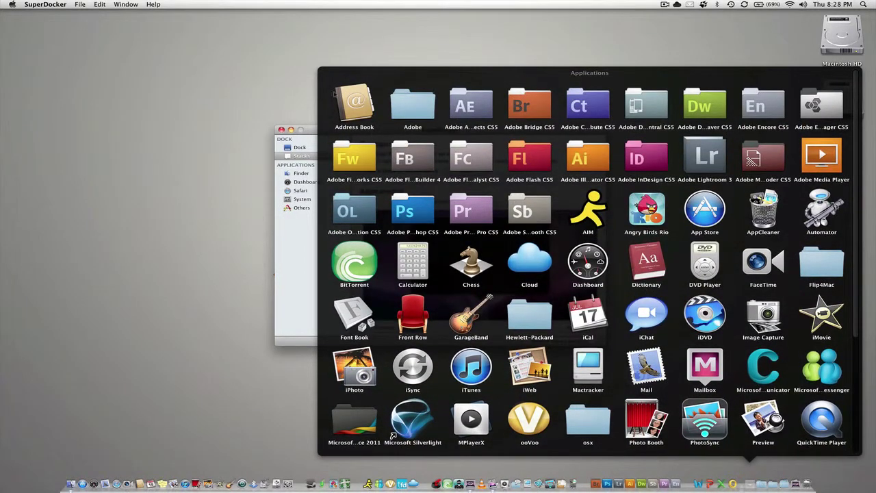
pyautogui.click(316, 244)
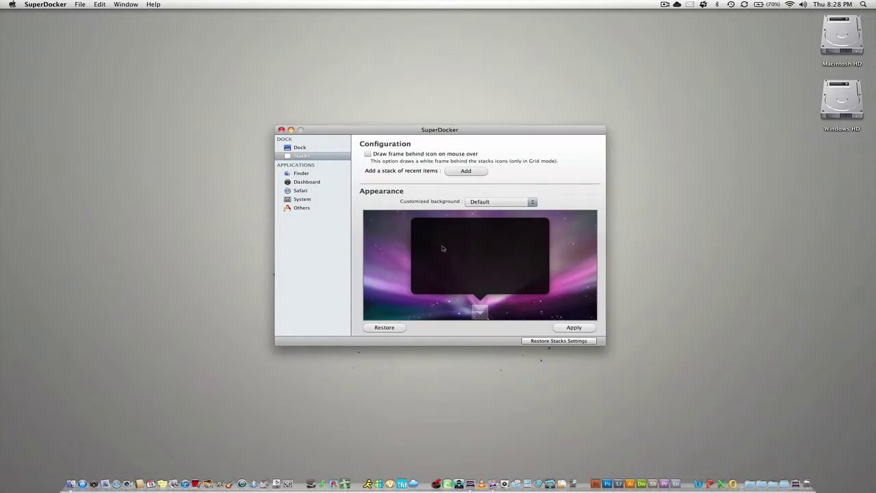
# - Keep Default as the customized background and restore the original stack background, authorizing with the account password
pyautogui.click(468, 202)
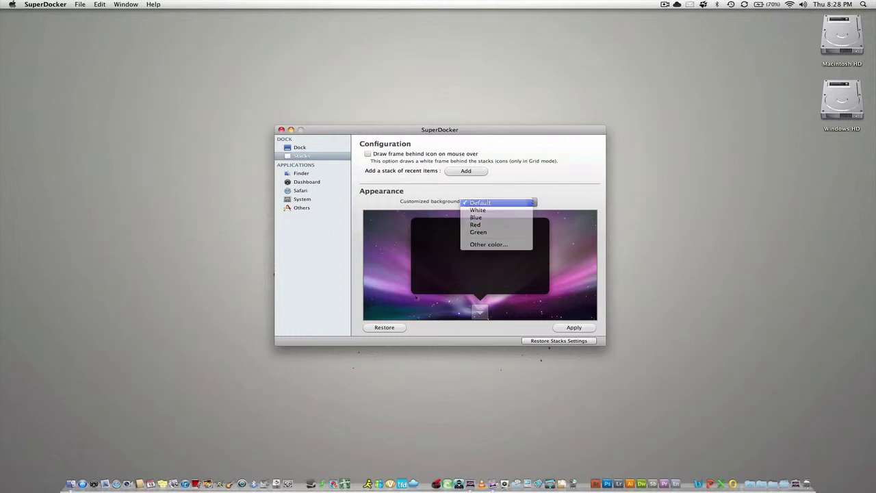
pyautogui.click(479, 203)
pyautogui.click(393, 330)
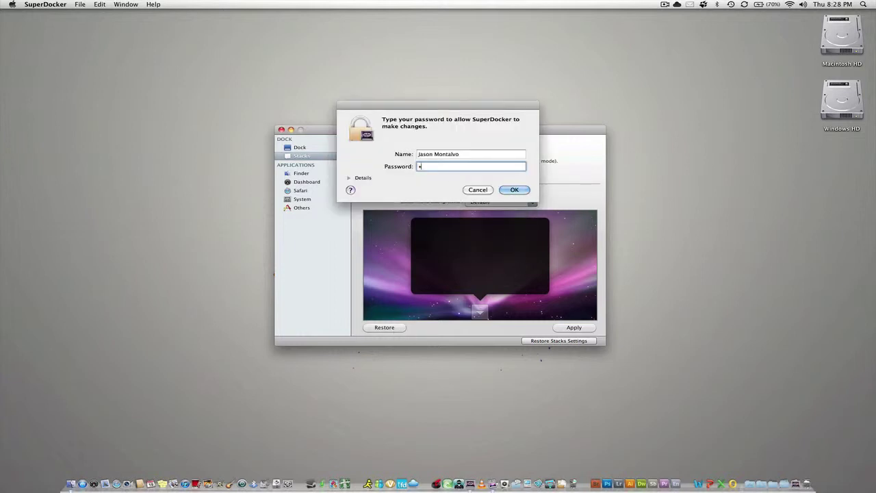
pyautogui.write('••••••••')
pyautogui.press('Return')
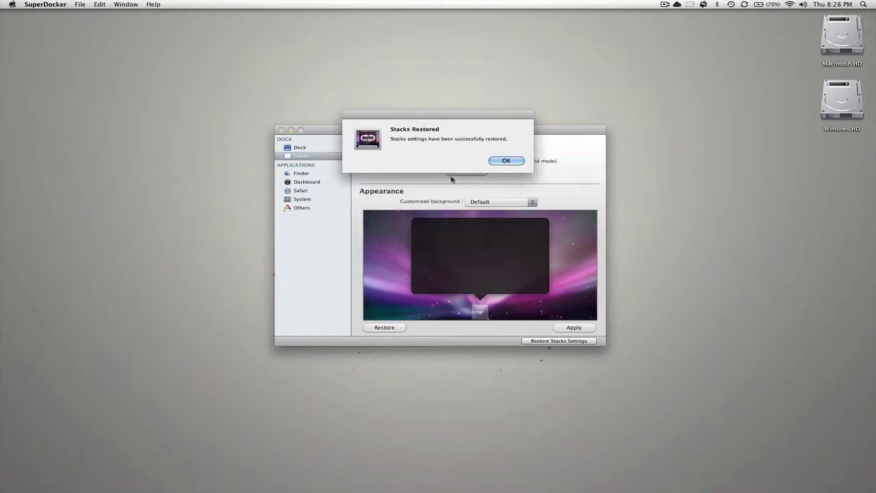
pyautogui.click(507, 160)
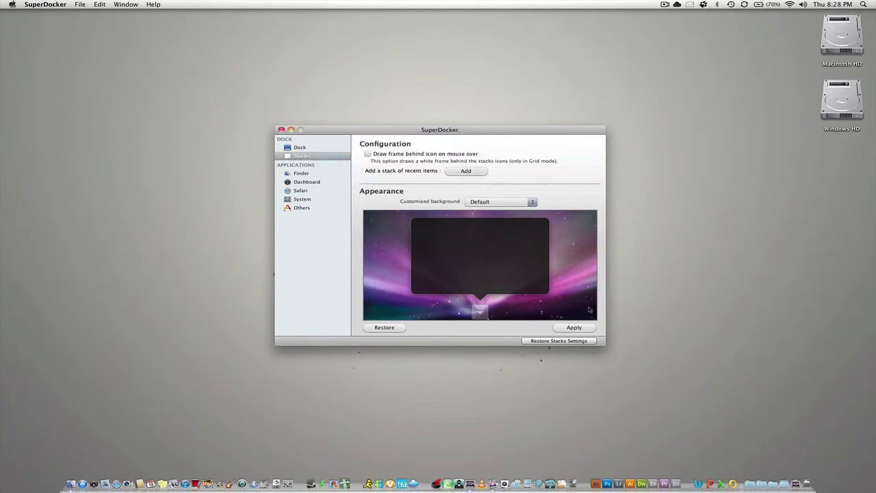
# - Apply the Default customized background once more, authorizing with the account password, and check it on the Applications stack
pyautogui.click(589, 327)
pyautogui.write('••••••••••')
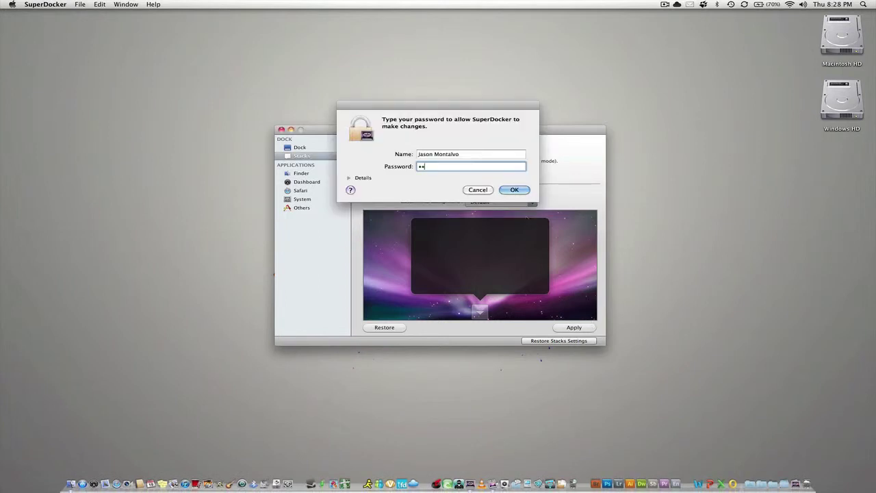
pyautogui.press('Return')
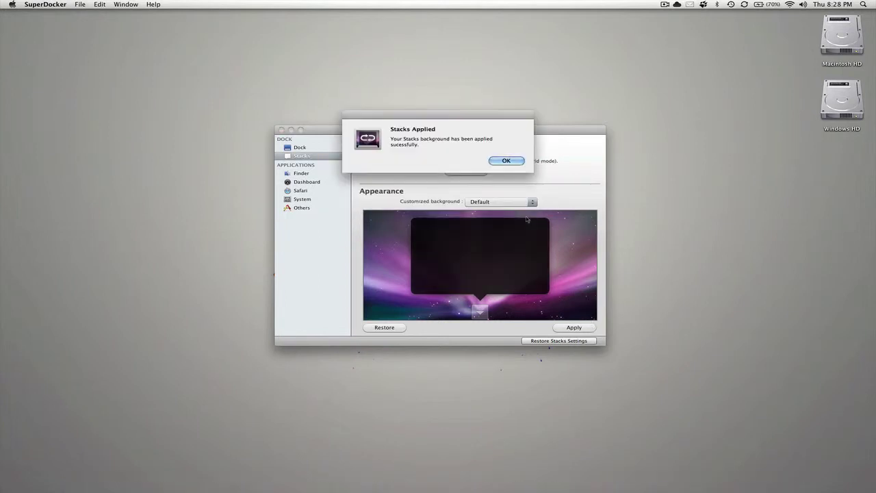
pyautogui.click(506, 161)
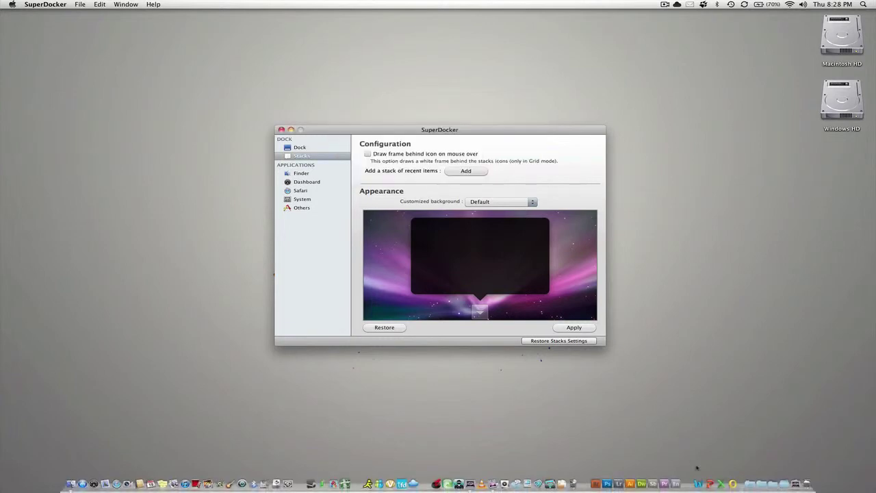
pyautogui.click(750, 483)
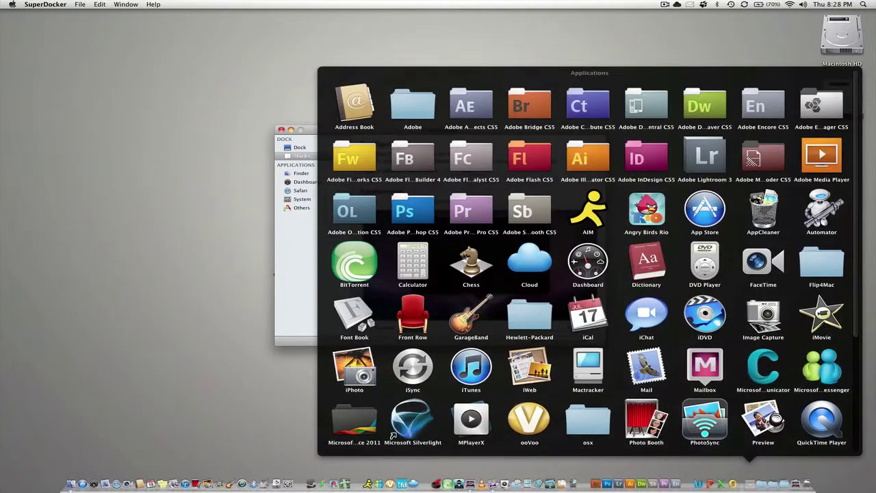
pyautogui.click(309, 262)
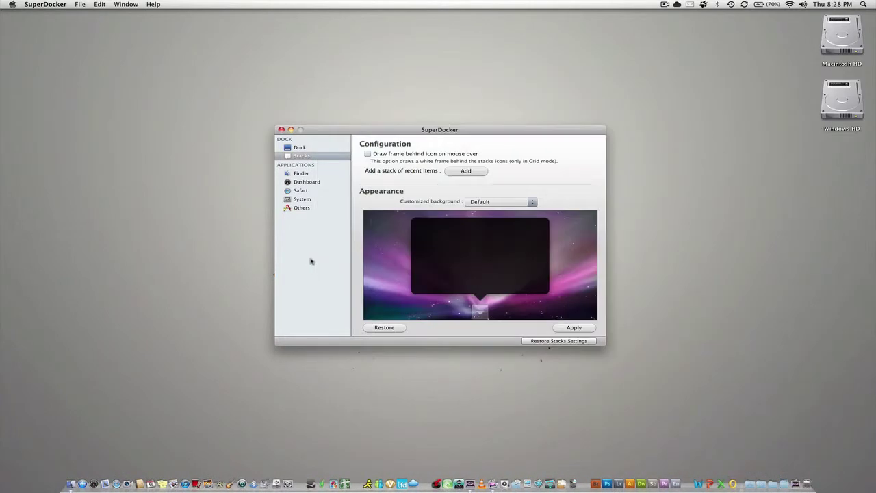
# - Restore the original stack background, authorizing with the account password, and compare it on the Applications stack
pyautogui.click(385, 327)
pyautogui.write('••••••••••')
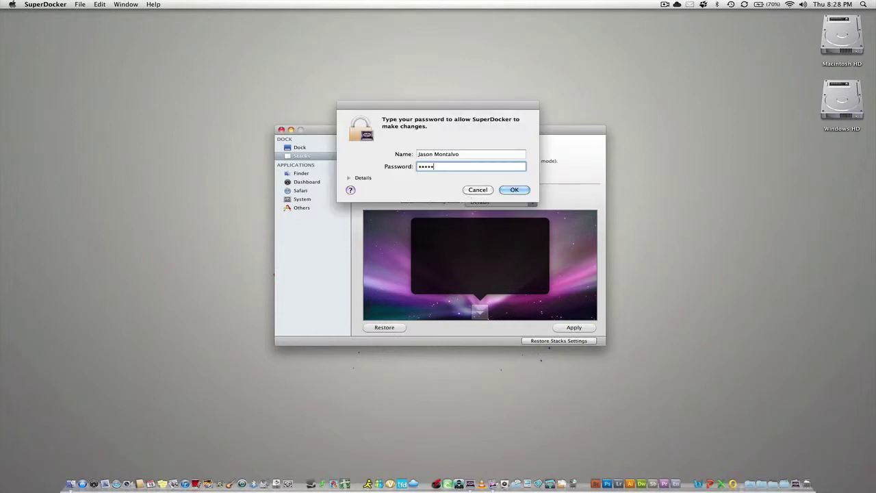
pyautogui.press('Return')
pyautogui.click(506, 160)
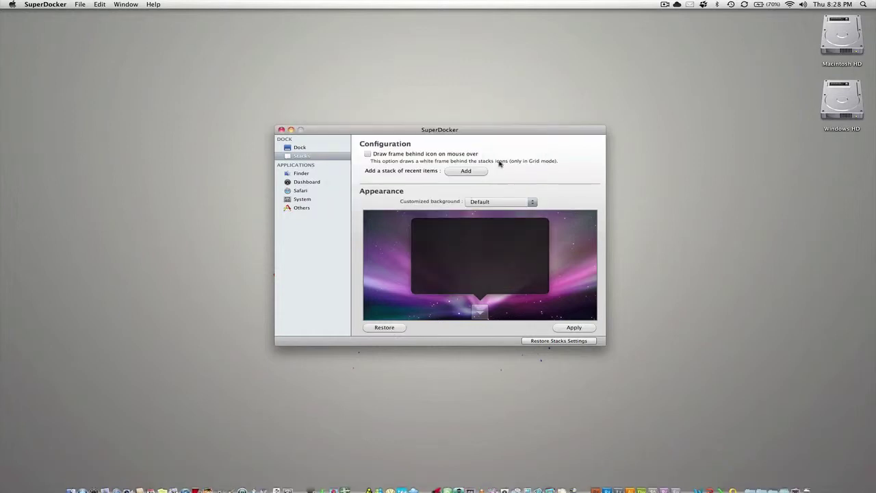
pyautogui.click(751, 477)
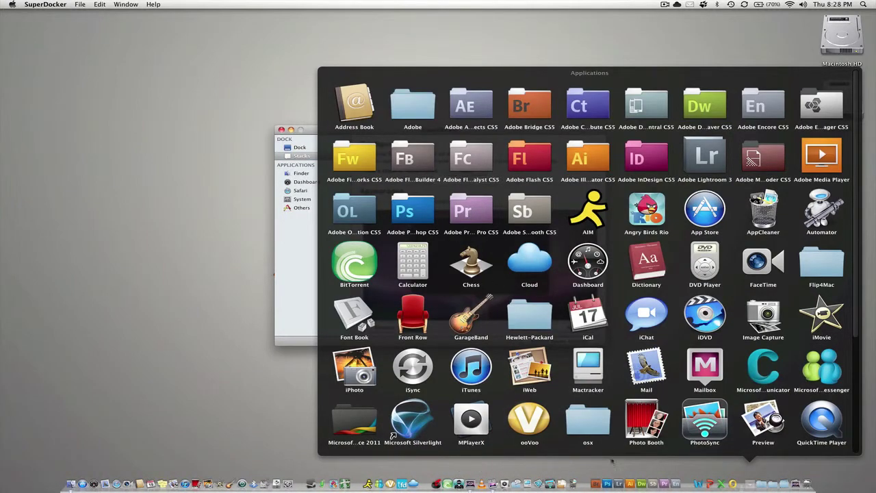
pyautogui.click(318, 282)
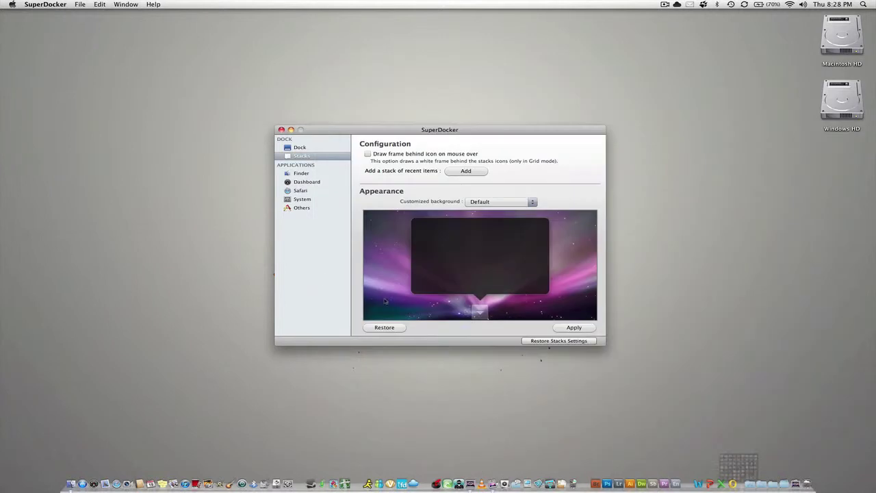
# - Apply the White customized background to the stacks, authorizing with the account password, and check it on the Applications stack
pyautogui.click(476, 204)
pyautogui.click(476, 204)
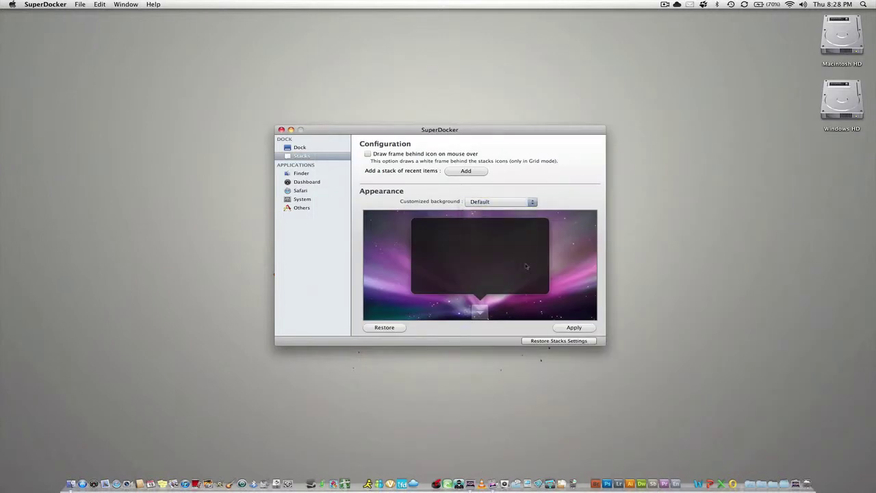
pyautogui.click(479, 202)
pyautogui.click(478, 209)
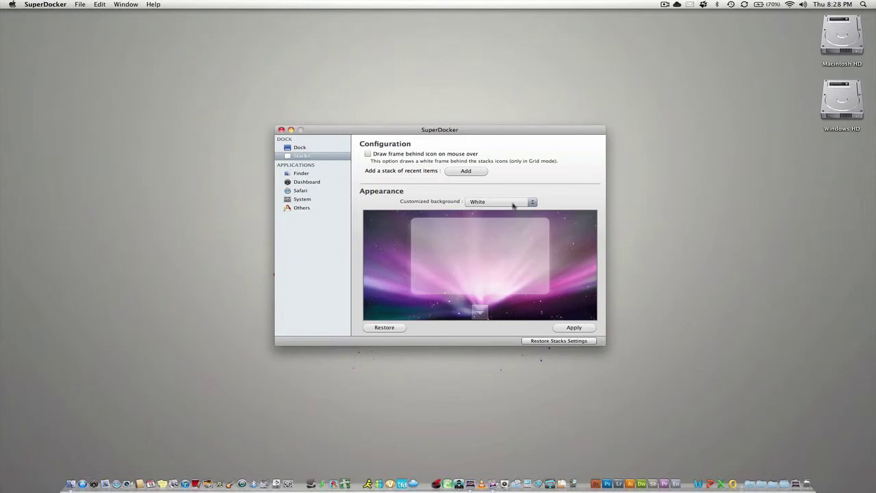
pyautogui.click(575, 328)
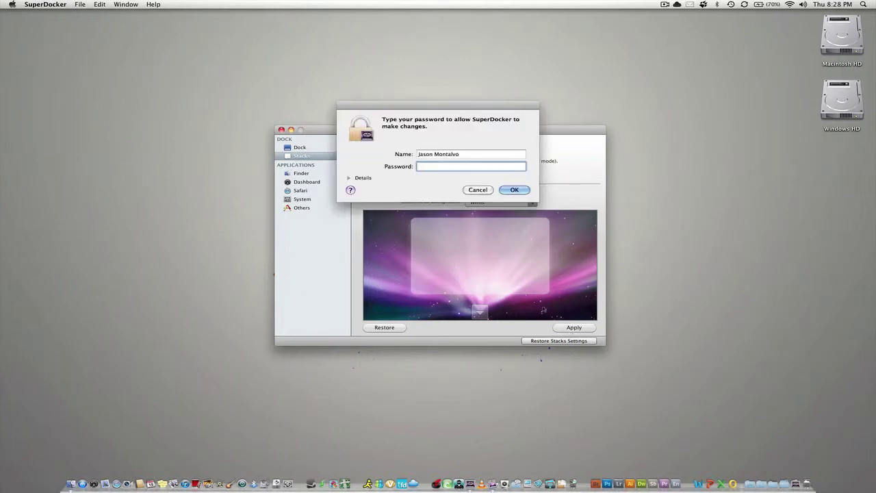
pyautogui.press('Return')
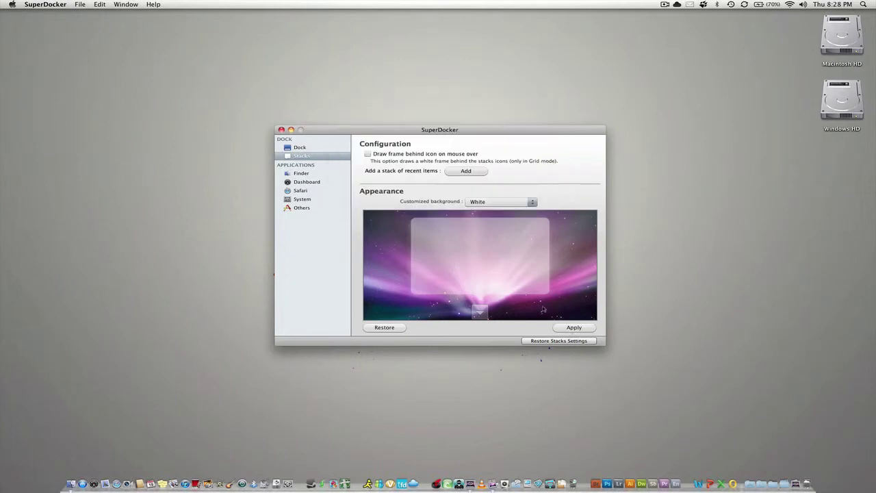
pyautogui.click(507, 161)
pyautogui.click(748, 477)
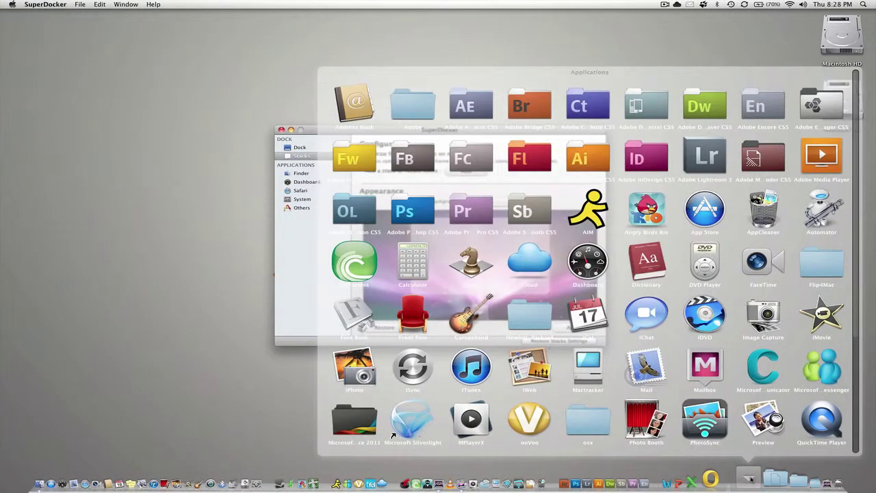
# - Replace the White stack background with the Default customized one, authorizing with the account password, and check it on the Applications stack
pyautogui.click(394, 435)
pyautogui.click(526, 202)
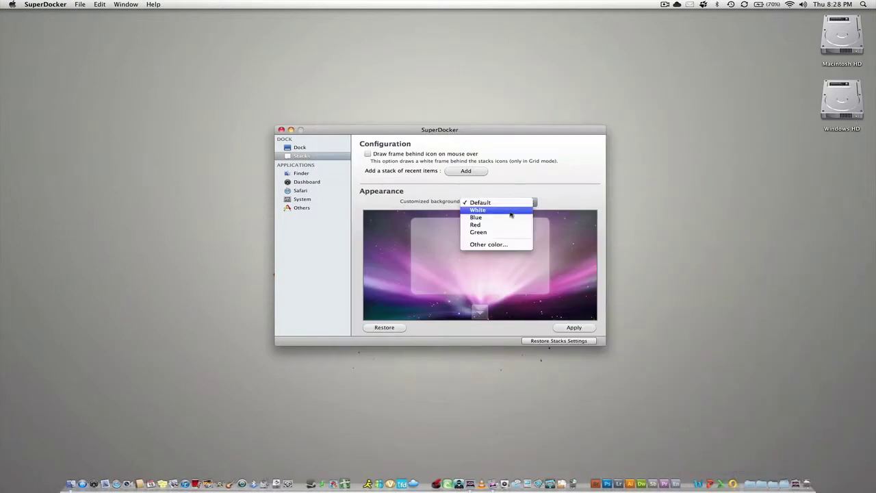
pyautogui.click(510, 205)
pyautogui.click(576, 327)
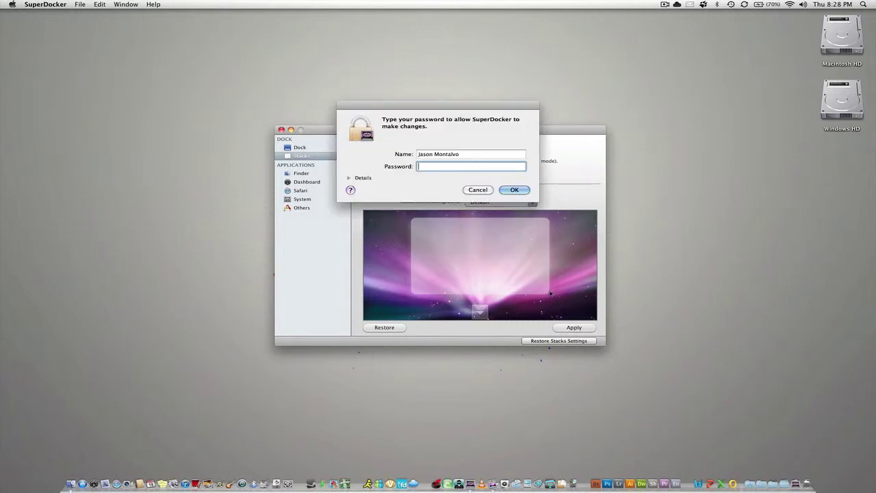
pyautogui.write('p•••••••')
pyautogui.press('Return')
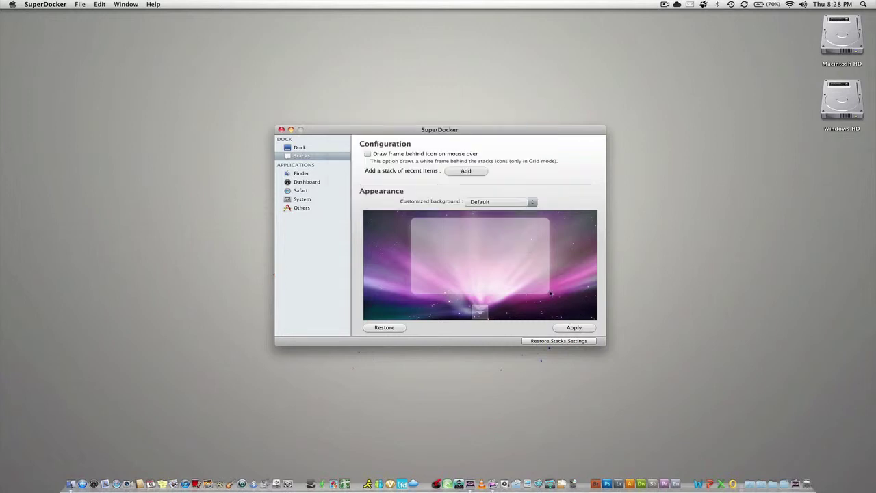
pyautogui.click(509, 161)
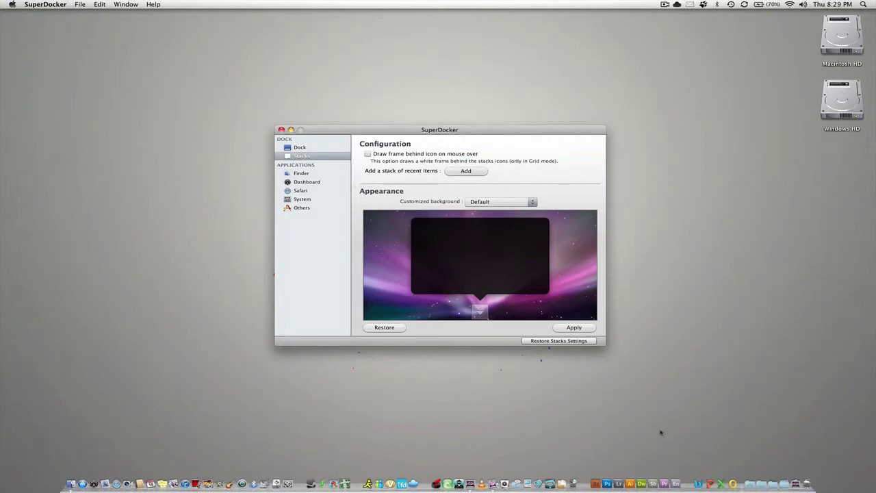
pyautogui.click(753, 478)
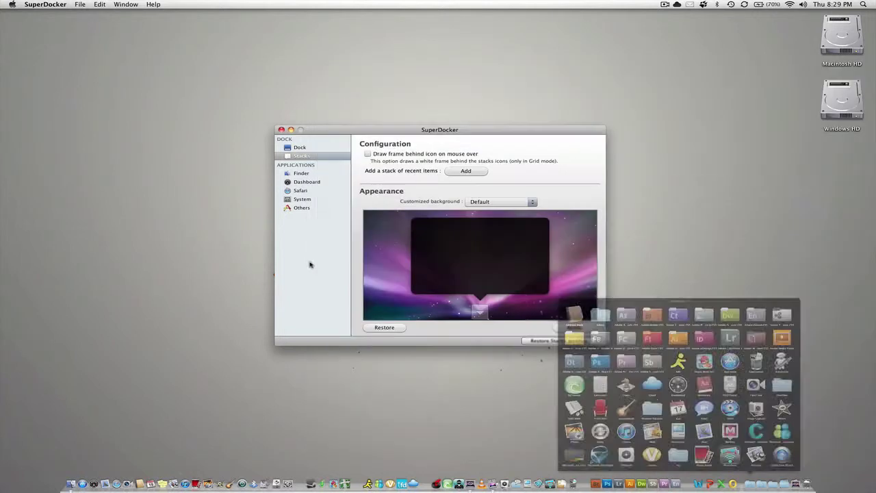
pyautogui.click(312, 266)
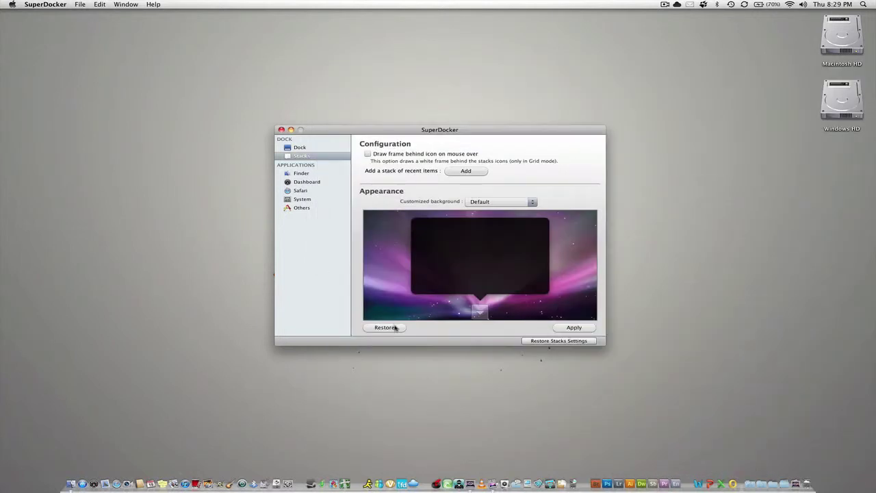
# - Restore the original stack background, authorizing with the account password, and check it on the Applications stack
pyautogui.click(385, 327)
pyautogui.write('********')
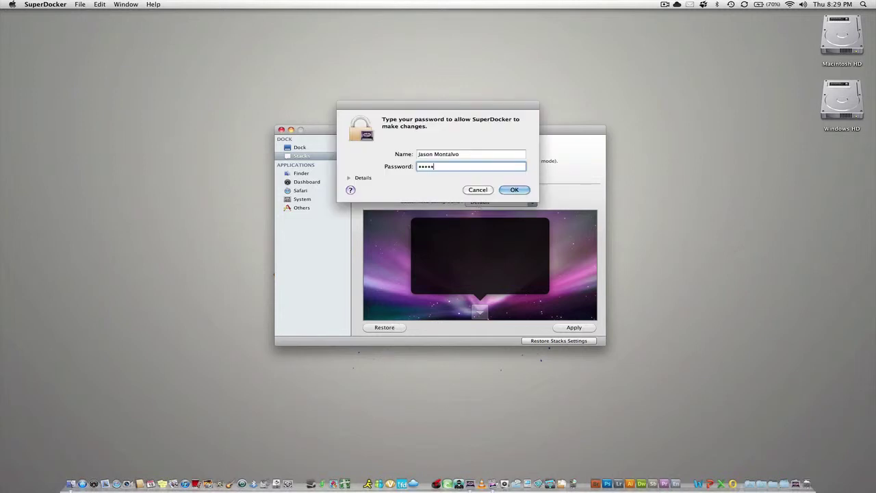
pyautogui.press('Return')
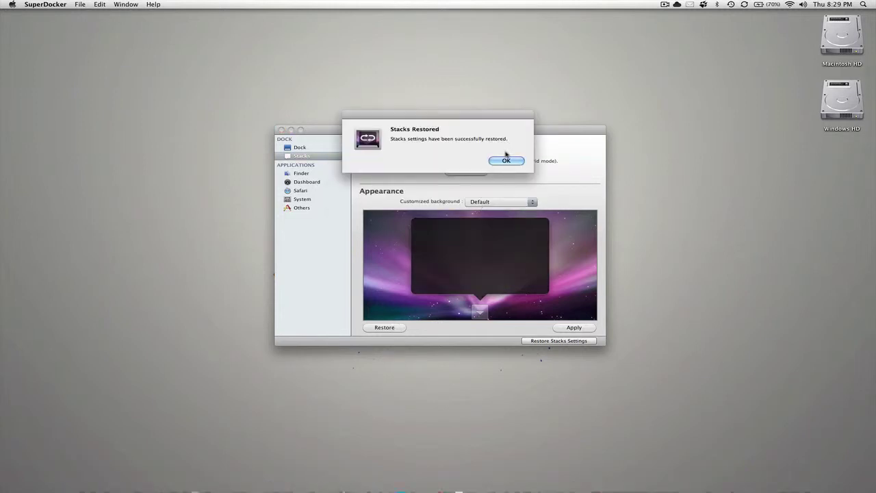
pyautogui.click(506, 160)
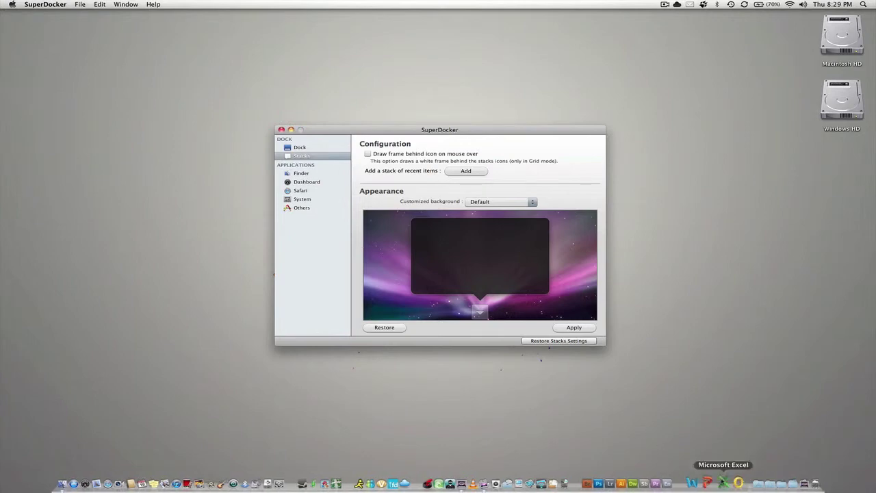
pyautogui.click(754, 483)
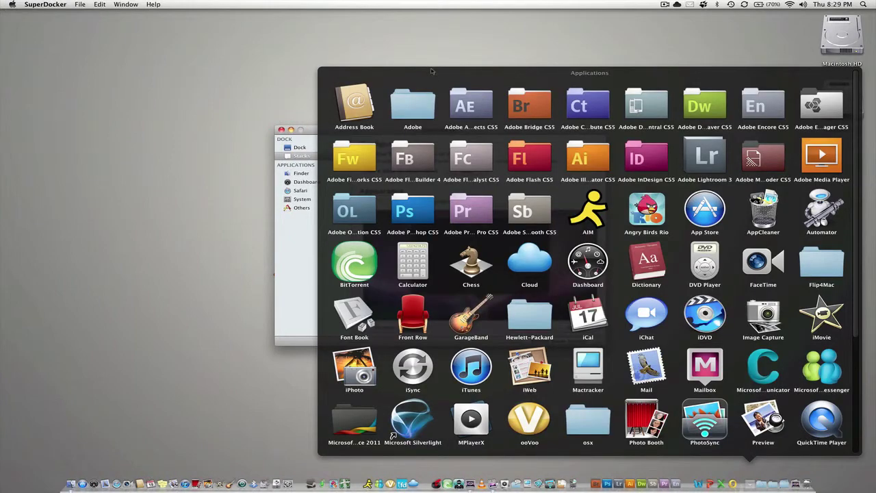
pyautogui.click(281, 265)
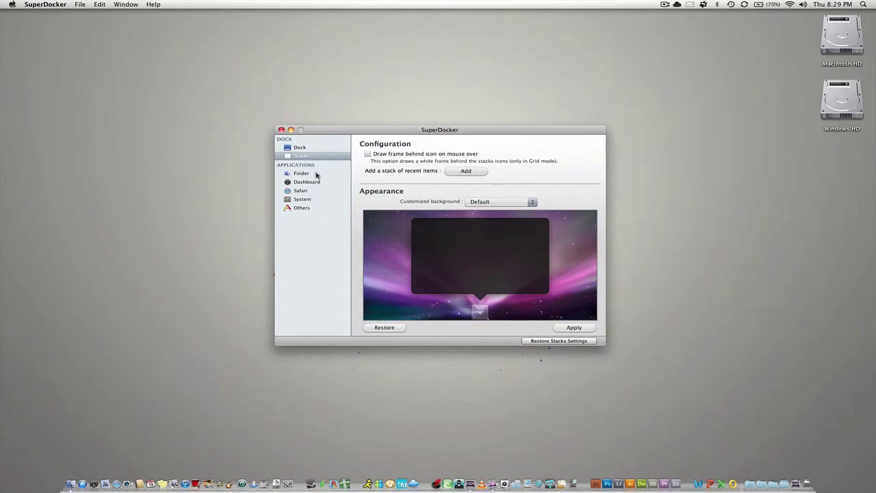
# - Examine the Finder configuration options, including the Quit menu item, hidden files and window title settings
pyautogui.click(317, 175)
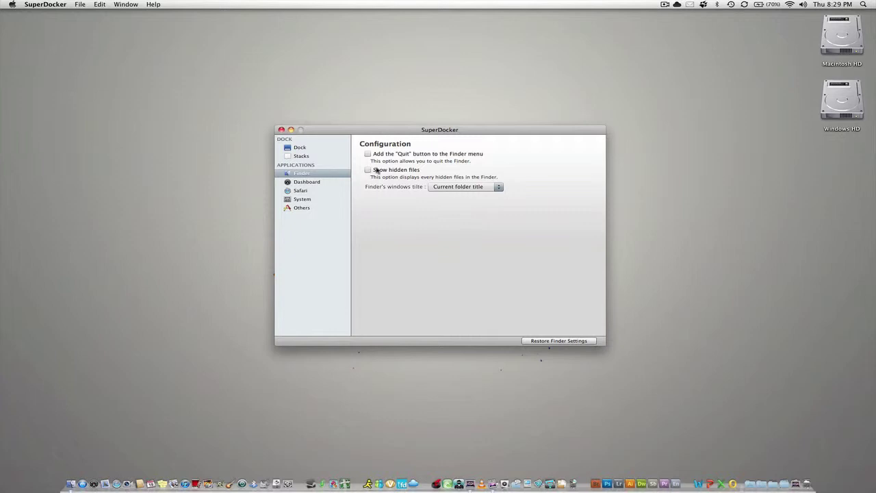
pyautogui.click(842, 116)
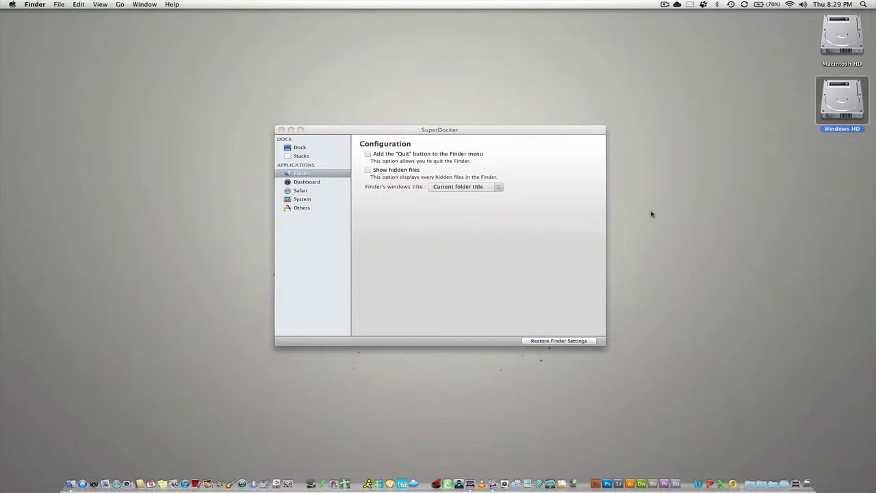
pyautogui.click(710, 176)
pyautogui.click(840, 101)
pyautogui.click(835, 167)
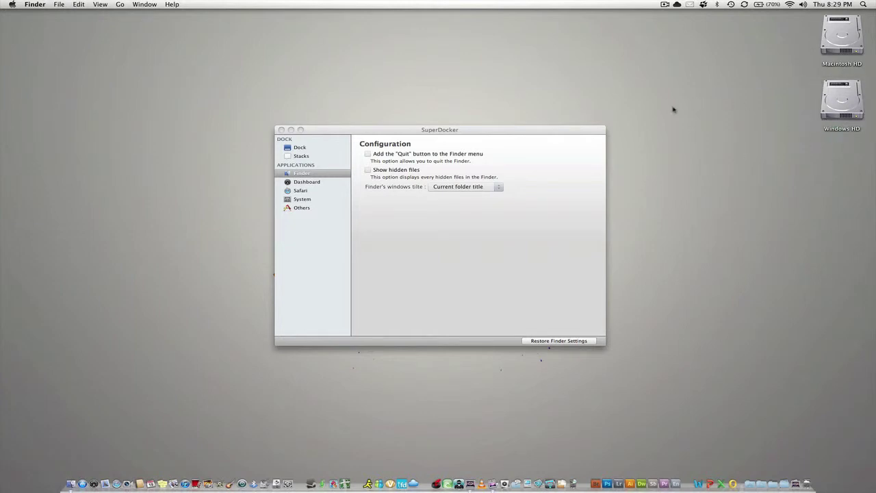
pyautogui.moveTo(803, 143); pyautogui.dragTo(875, 234)
pyautogui.click(465, 237)
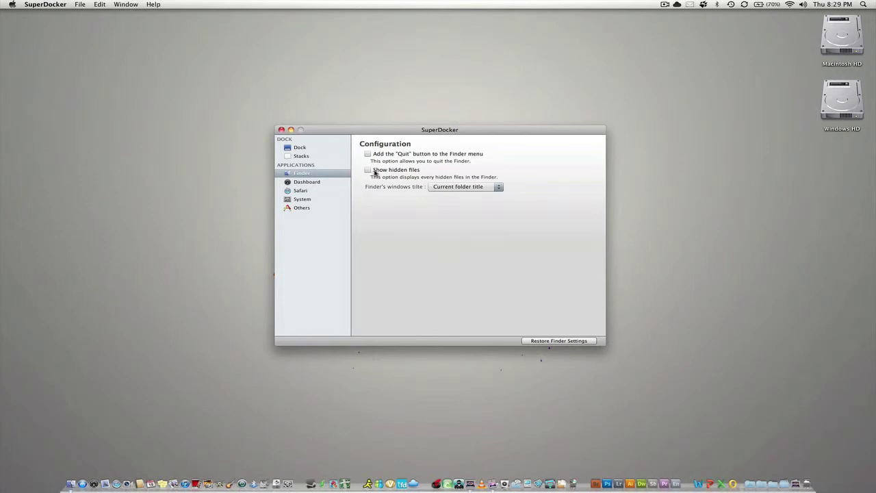
# - Look through the Dashboard, Safari, System and Others settings one after another
pyautogui.click(327, 183)
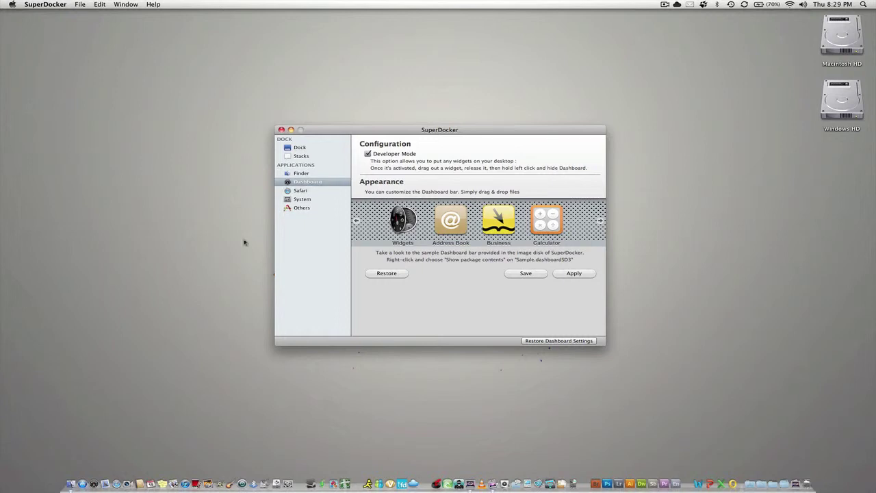
pyautogui.click(306, 191)
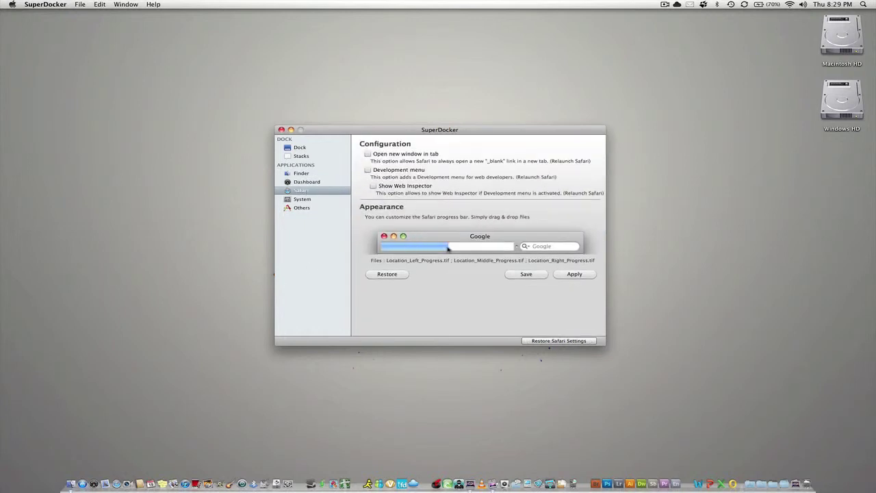
pyautogui.click(312, 199)
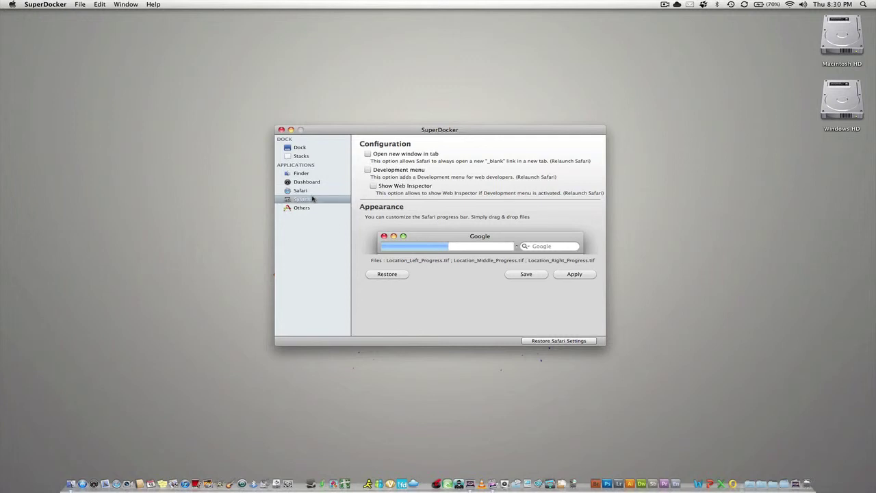
pyautogui.click(314, 208)
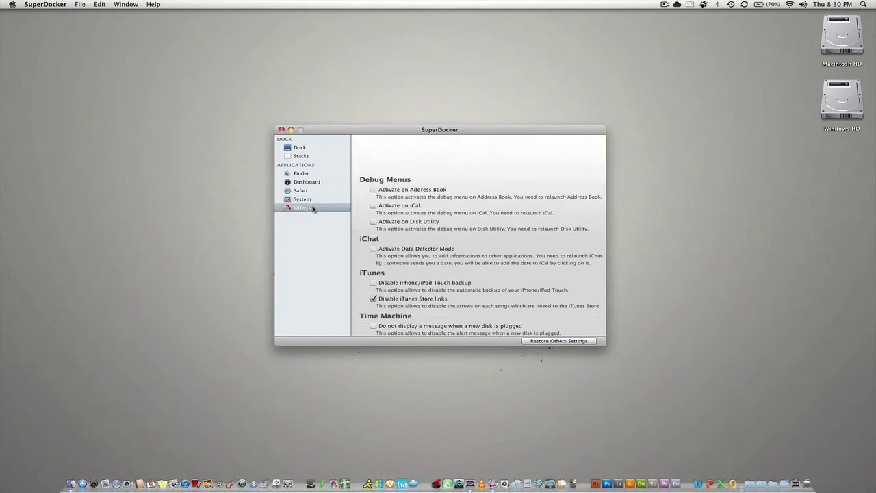
# - Quit SuperDocker
pyautogui.click(45, 5)
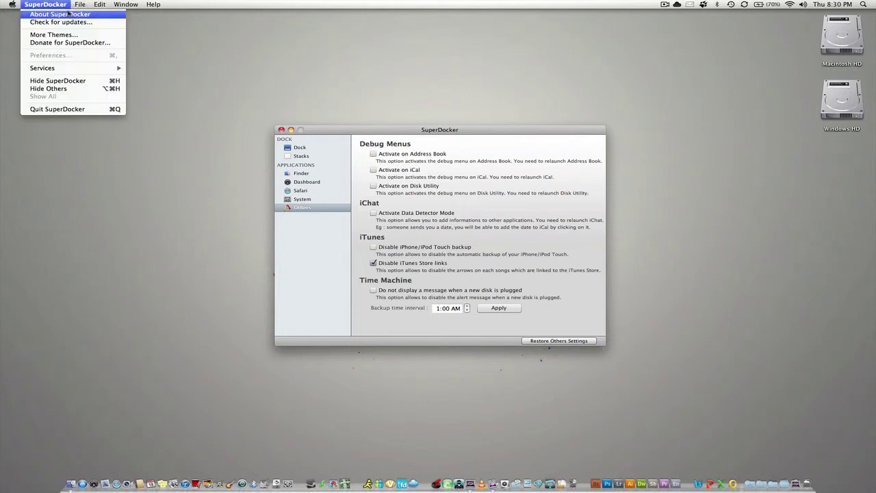
pyautogui.click(79, 108)
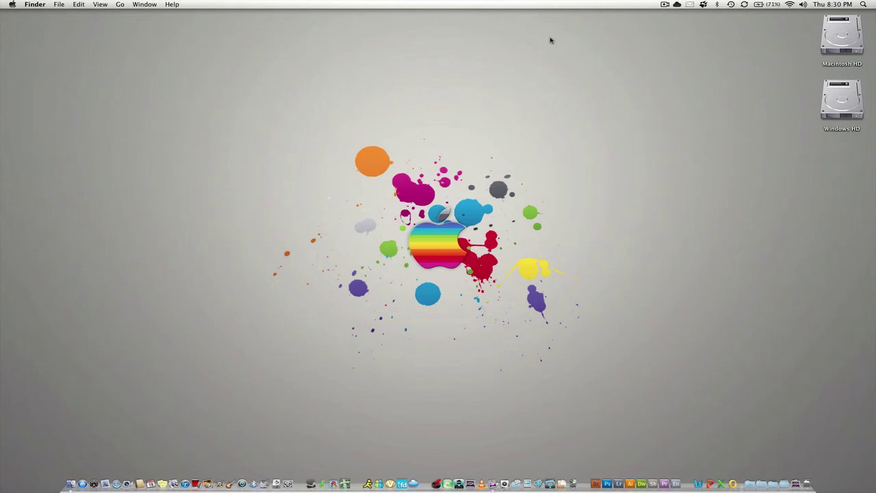
pyautogui.click(665, 5)
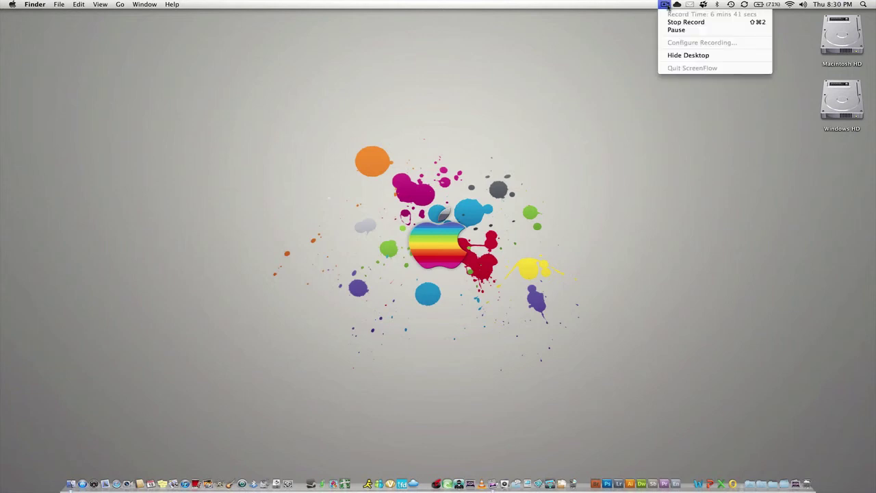